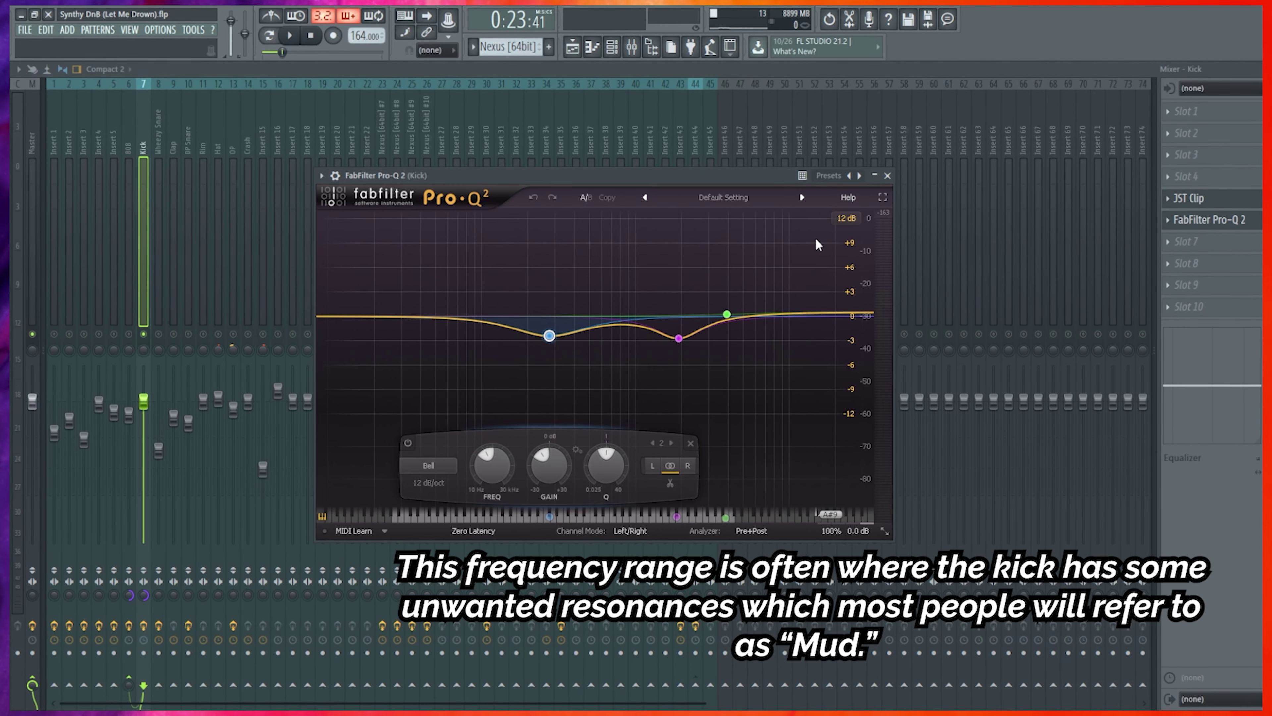
Step: Solo and A/B the Kick EQ's 276 Hz dip, then solo the 1.9 kHz dip
left_click(568, 359)
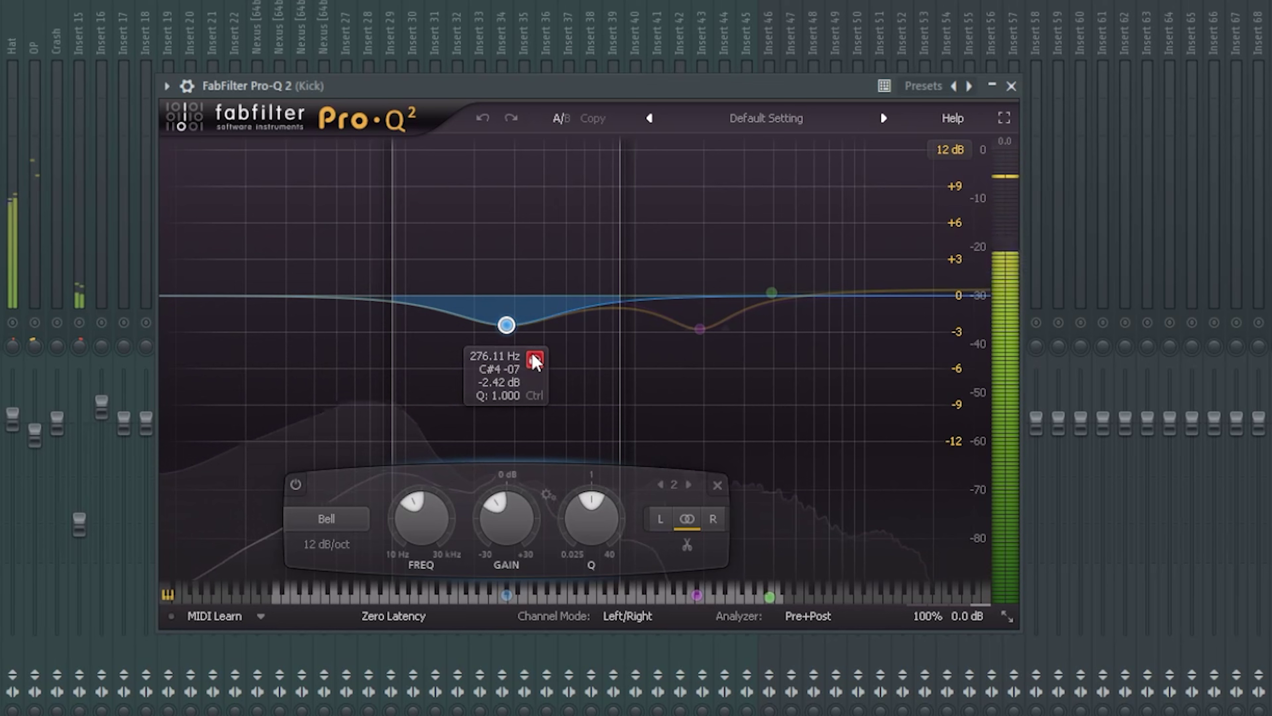
left_click(296, 483)
left_click(295, 484)
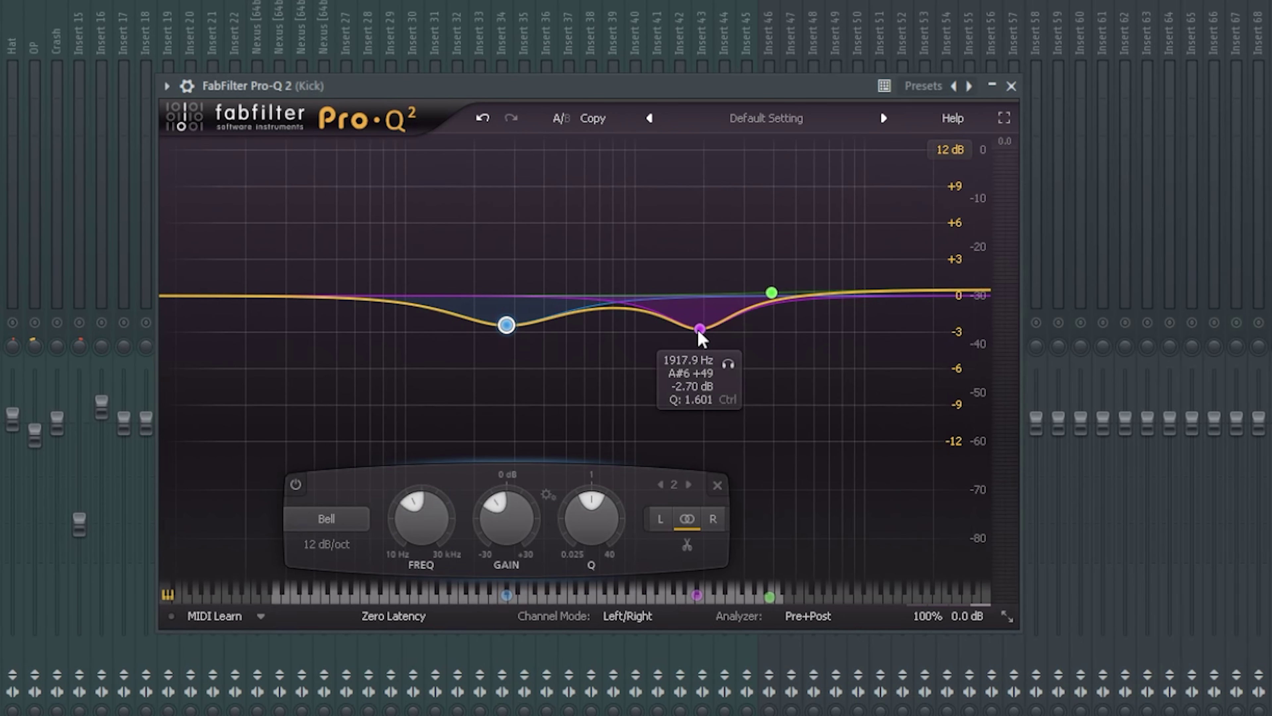
left_click(728, 364)
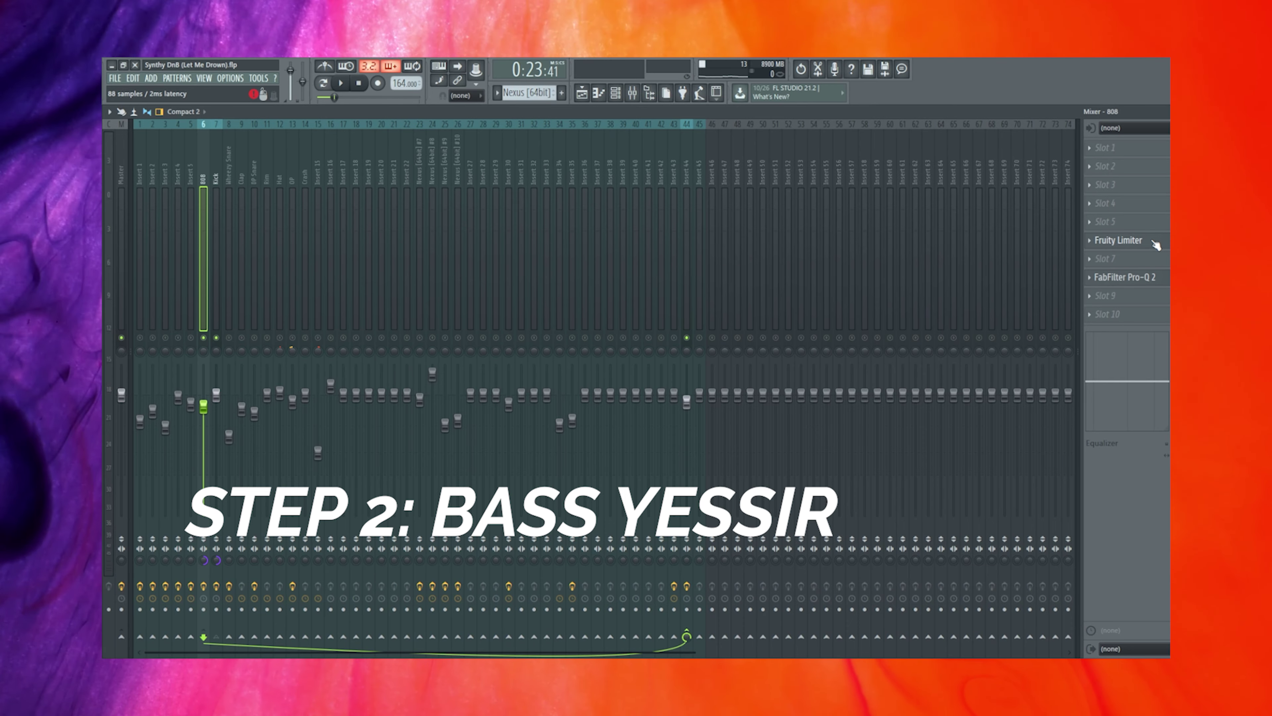
Step: Open the 808's Fruity Limiter and move its window clear of the mixer
left_click(1156, 244)
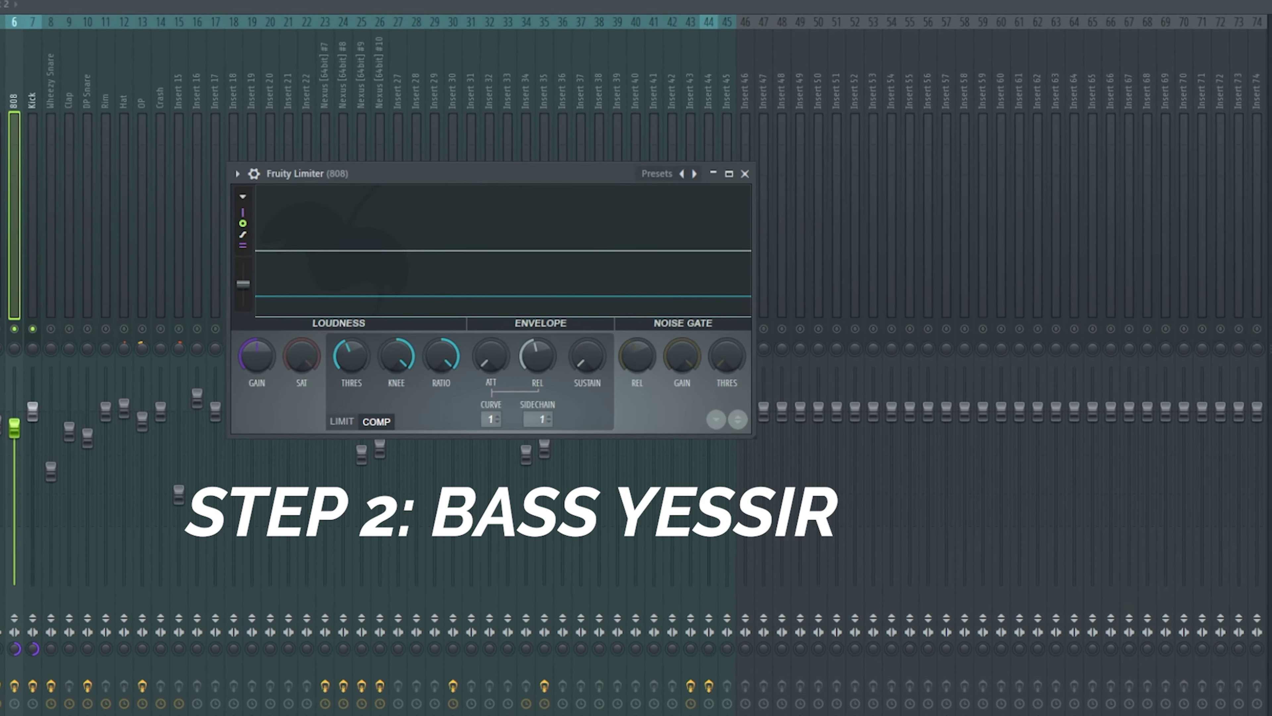
left_click_drag(479, 160, 970, 101)
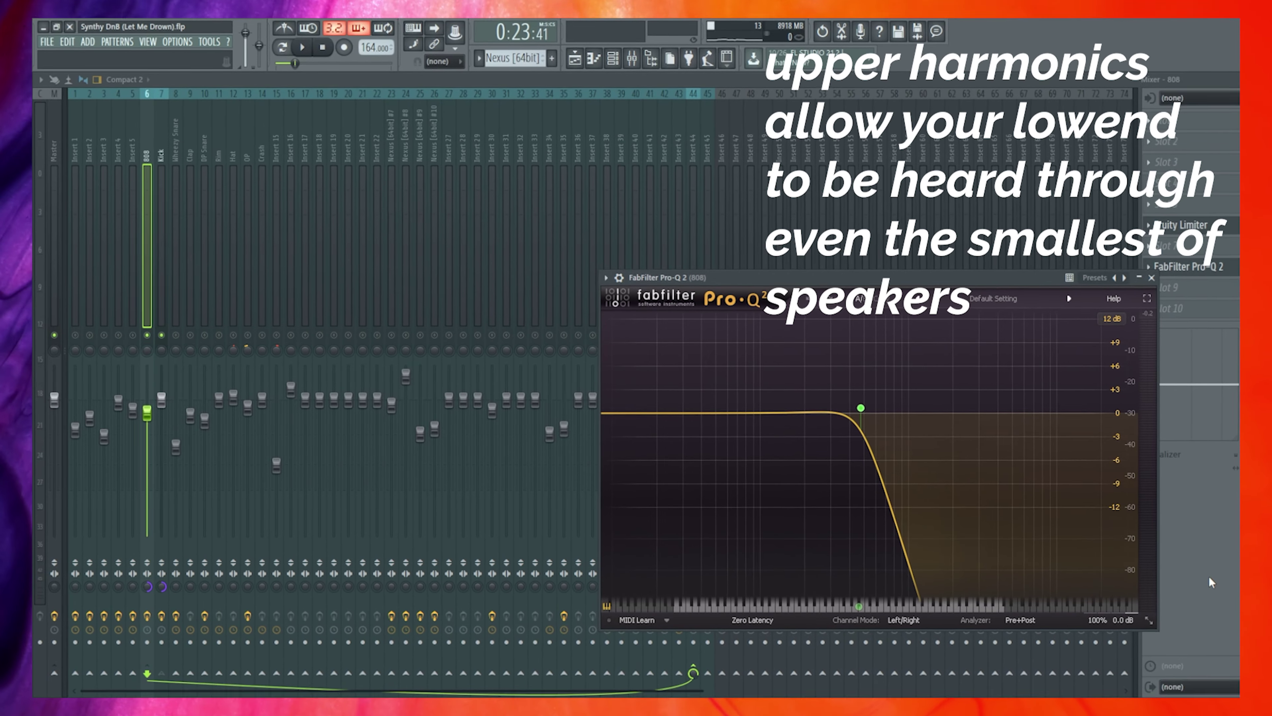
mouse_move(869, 413)
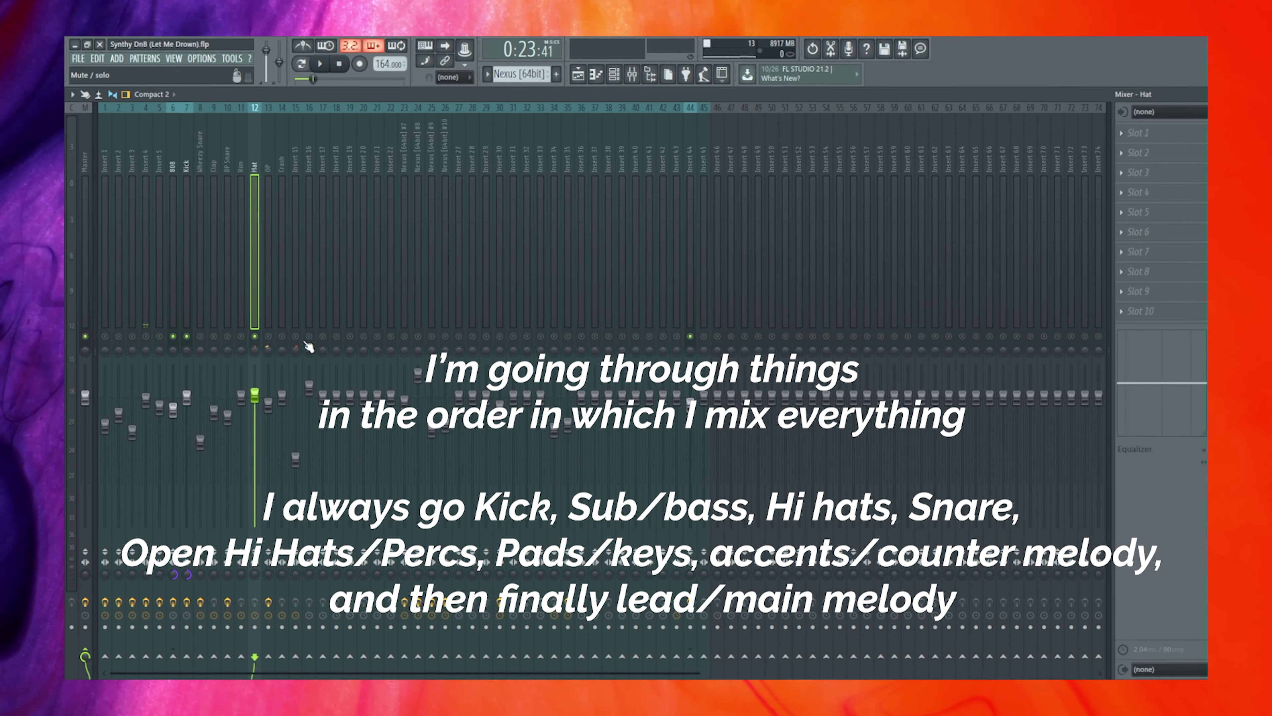
Step: Play the project to audition the hat and Wheezy Snare channels
key("space")
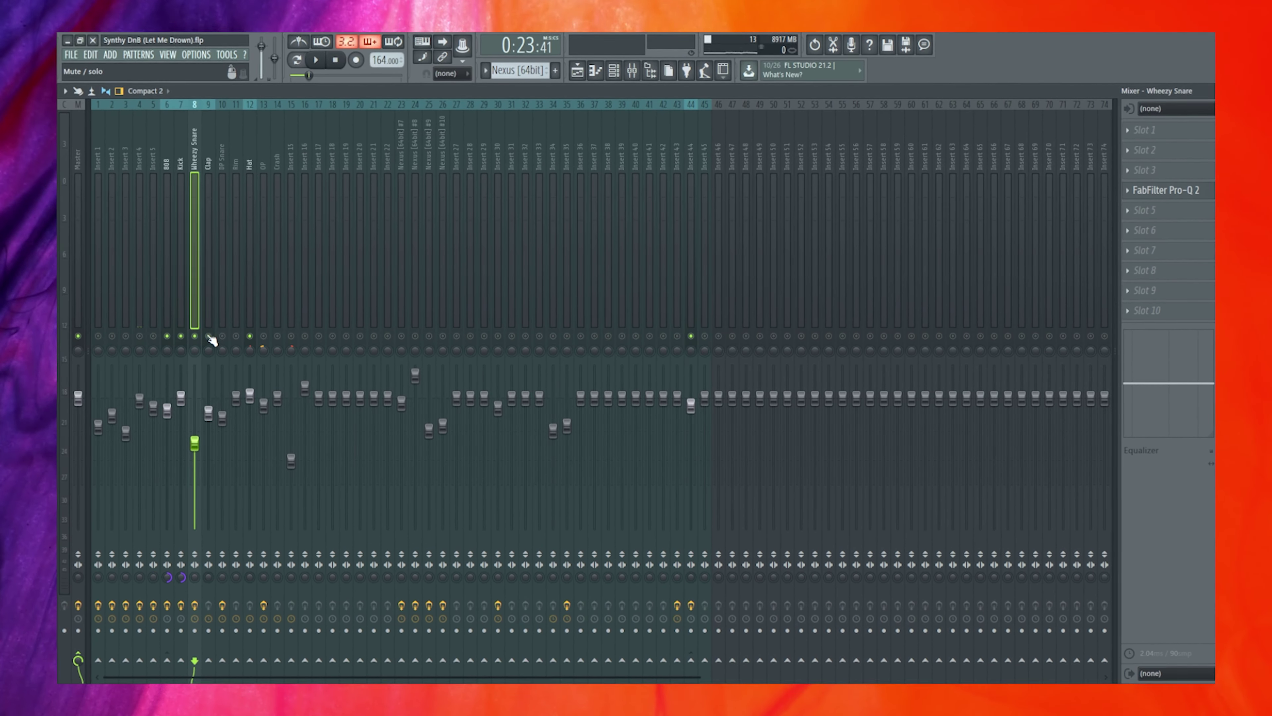
key("space")
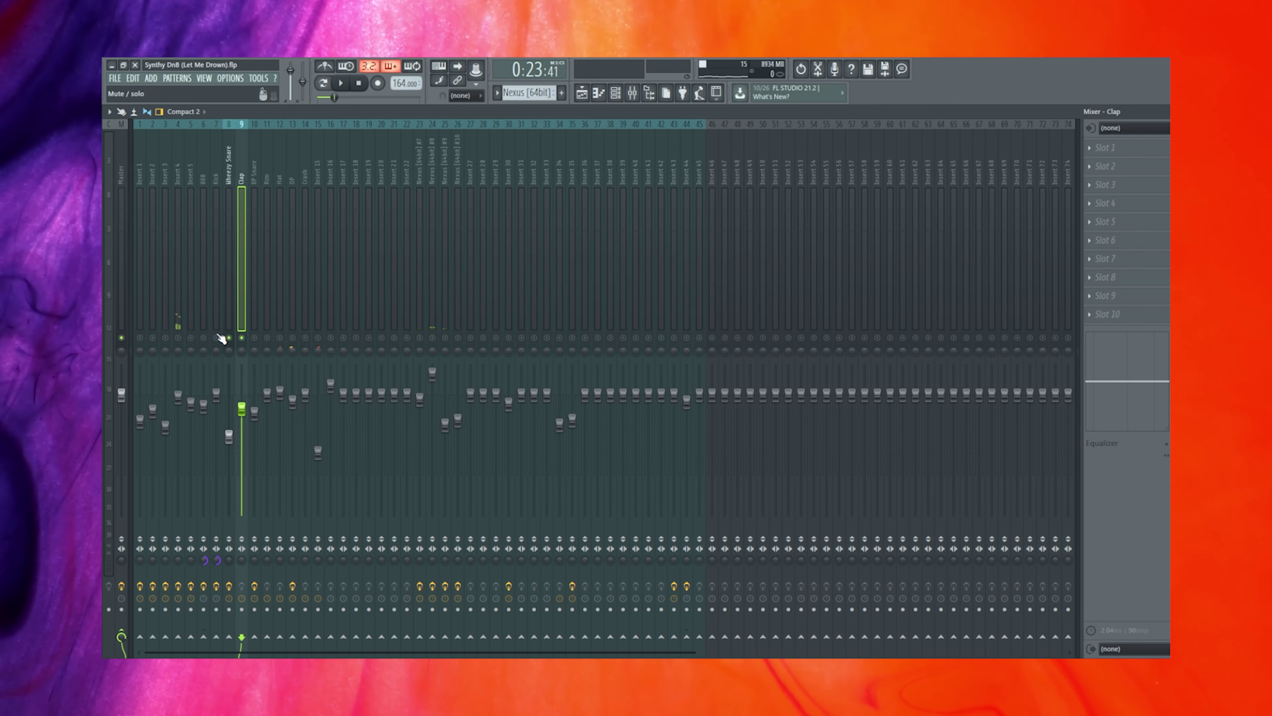
Step: Open the OP channel's Pro-Q 2, move it aside, and reopen it to inspect the 793 Hz low cut
left_click(292, 301)
left_click(1149, 203)
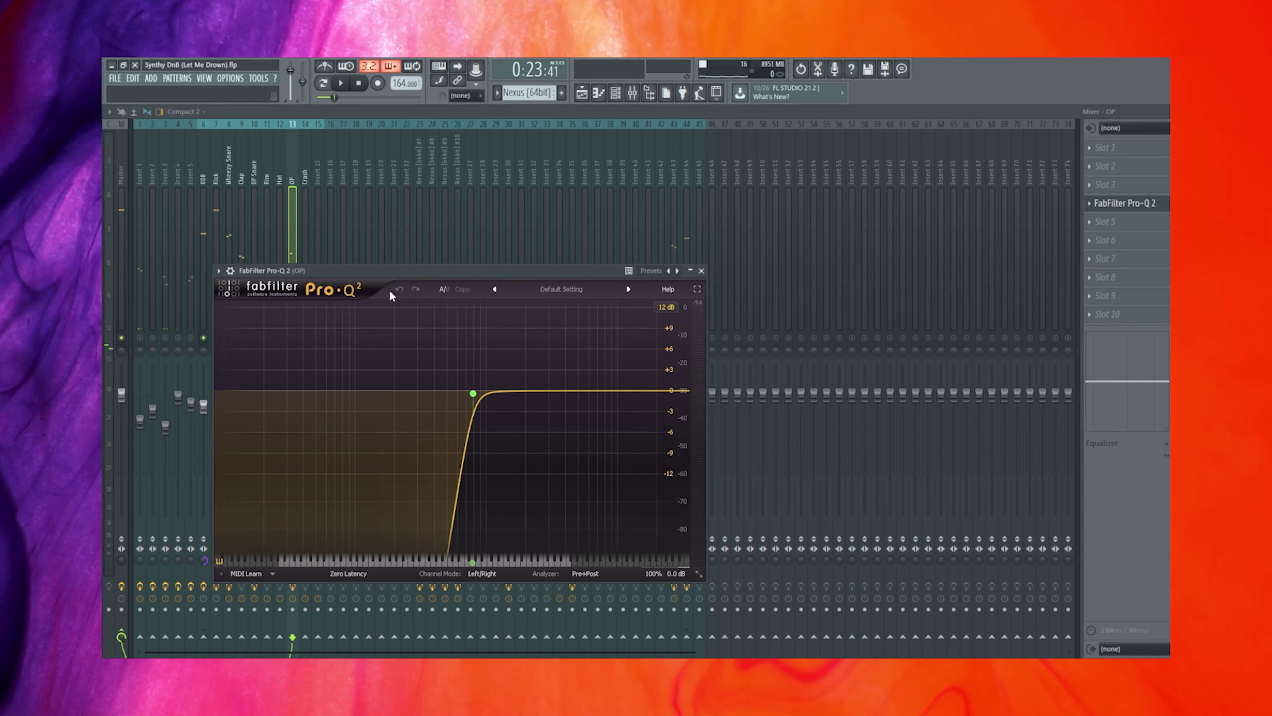
left_click_drag(473, 270, 828, 237)
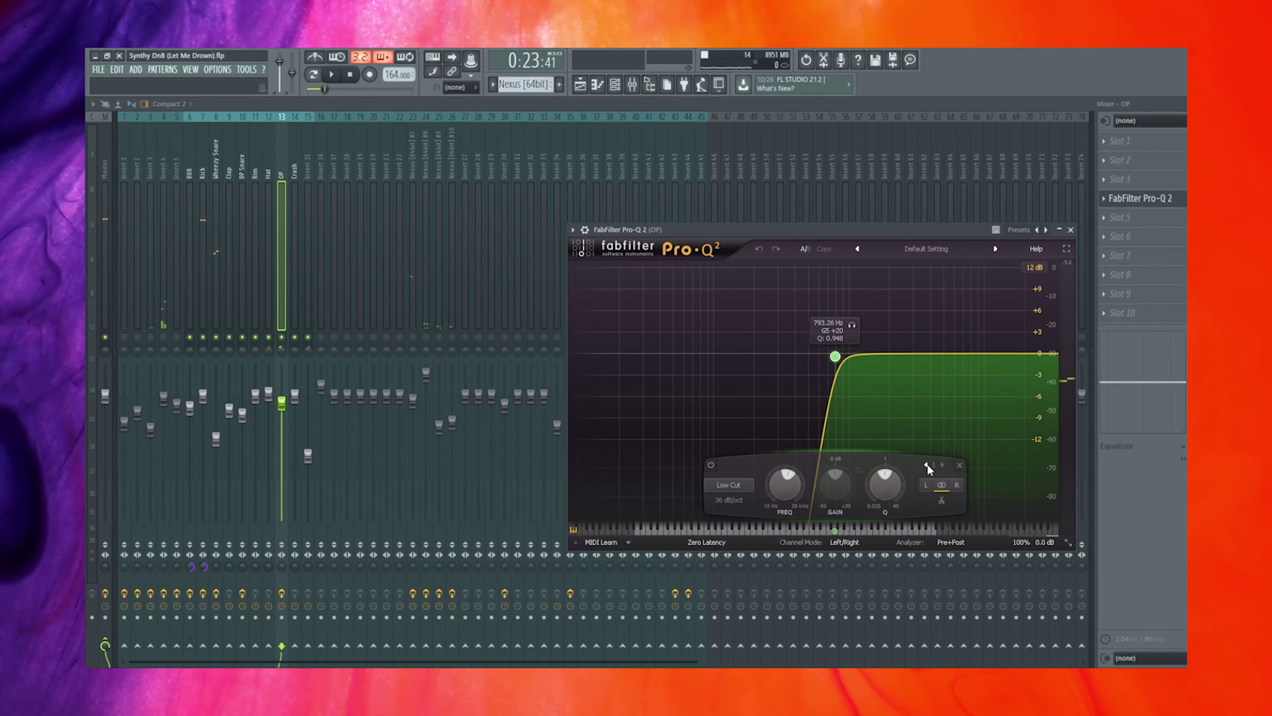
left_click(277, 341)
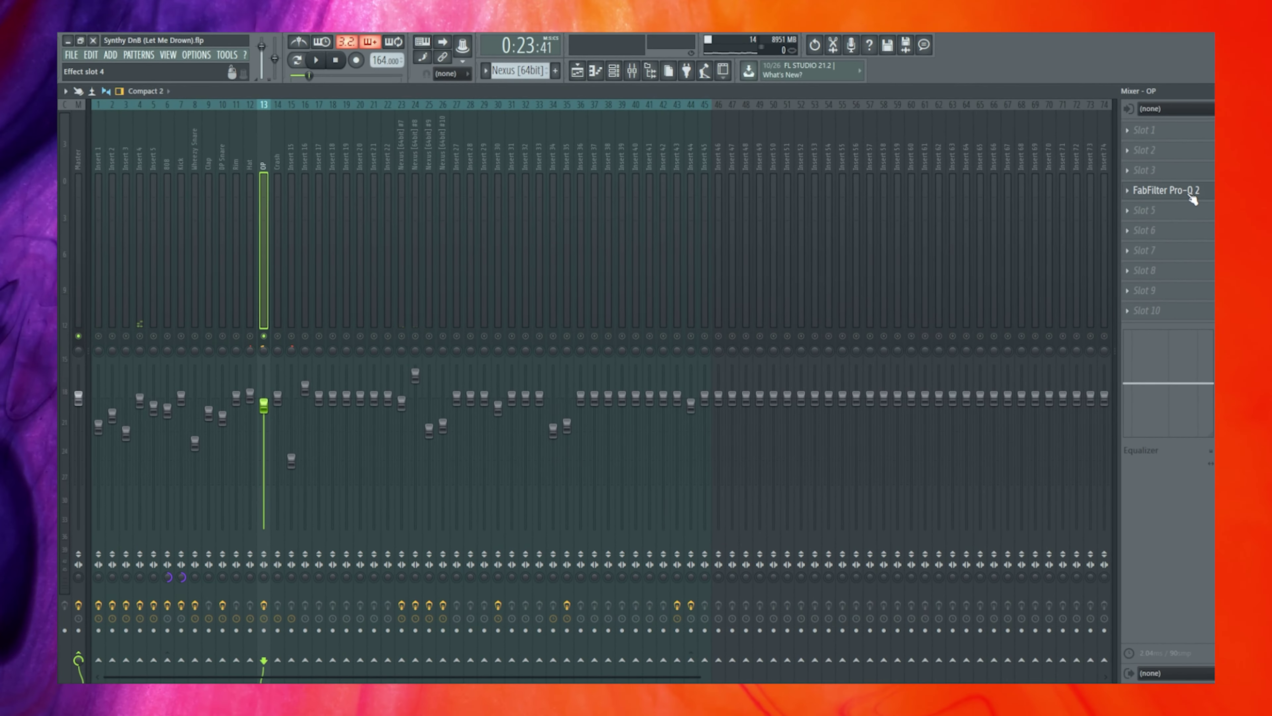
left_click(1191, 197)
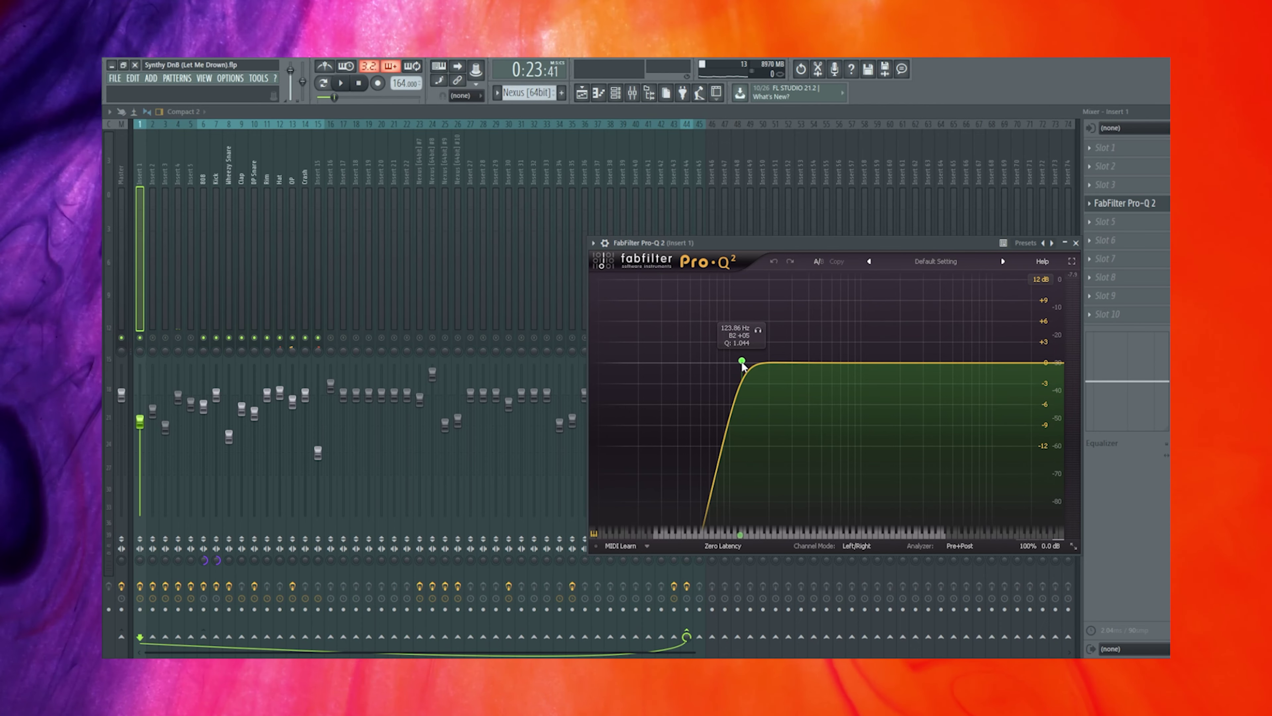
Step: Reposition Insert 1's Pro-Q 2 window, play it back, then select the Nexus #7 channel
left_click_drag(751, 244, 610, 221)
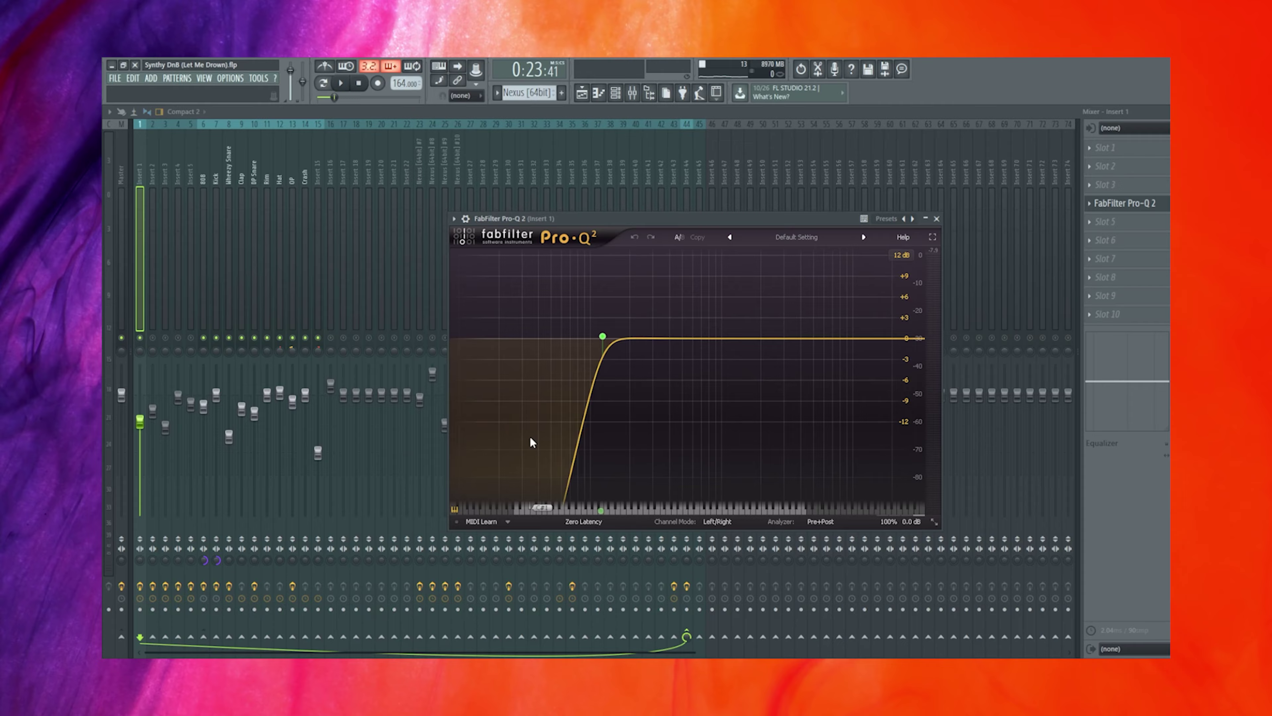
key("space")
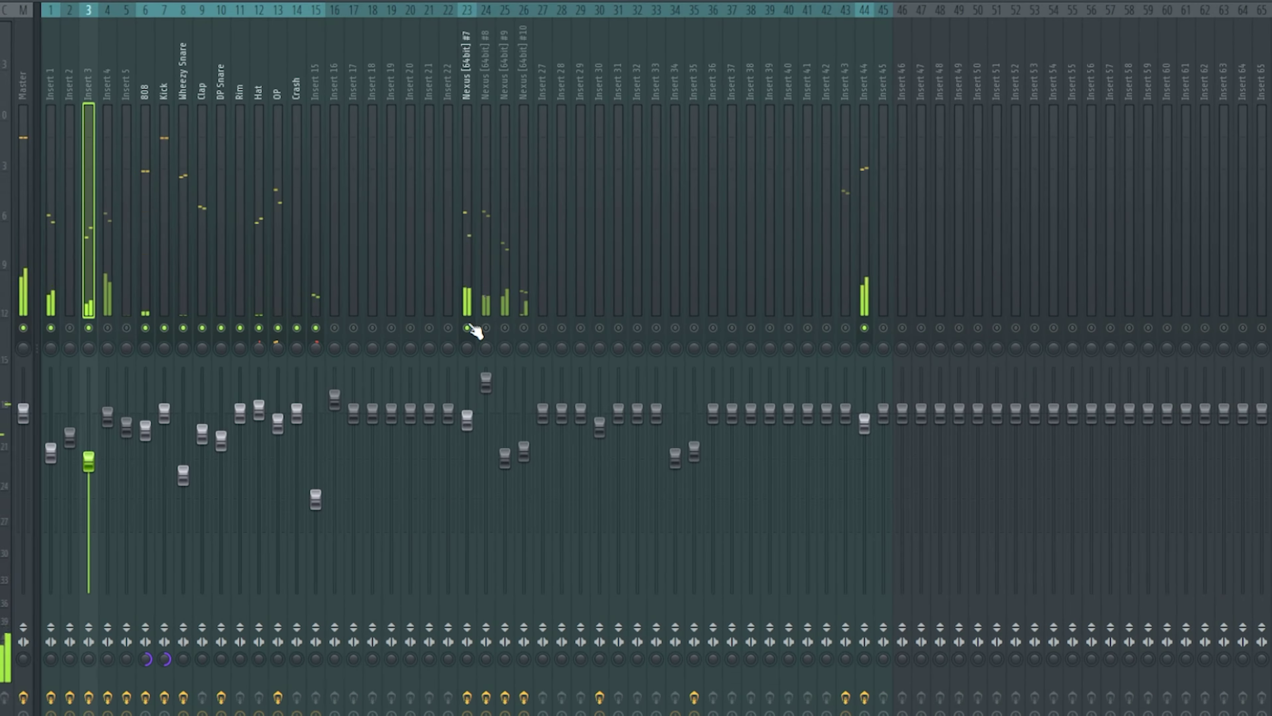
left_click(407, 303)
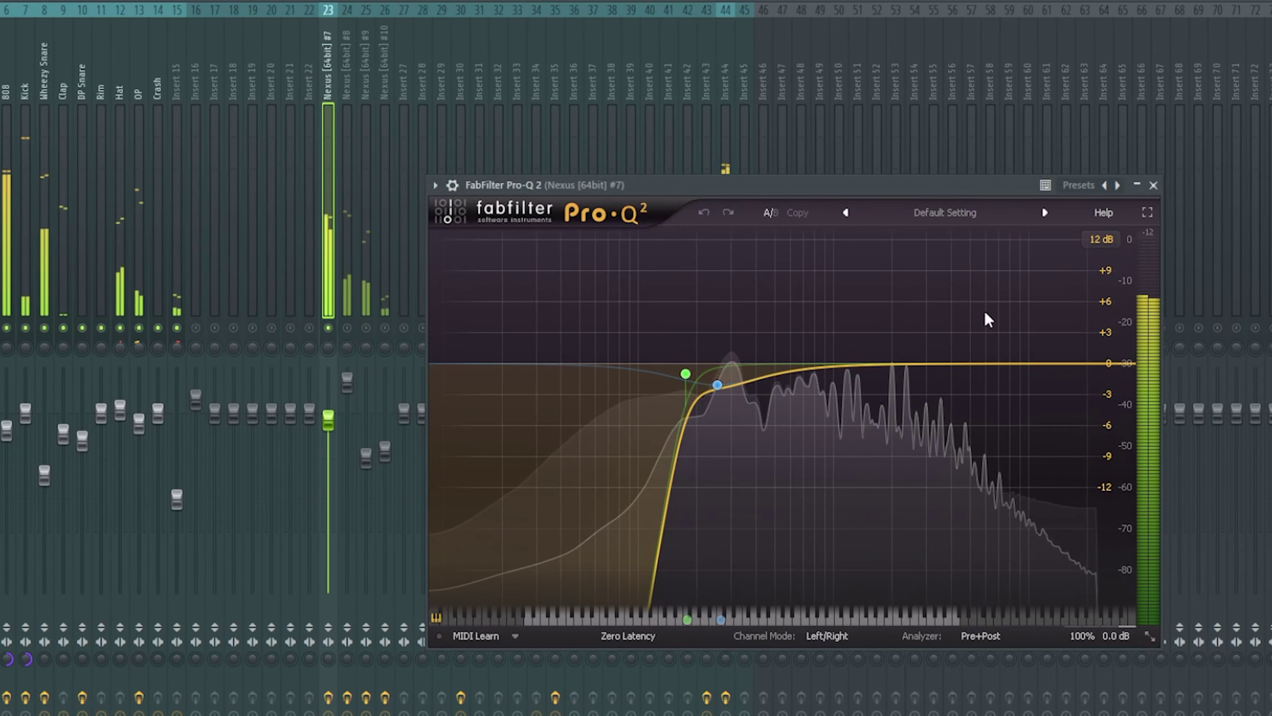
mouse_move(686, 374)
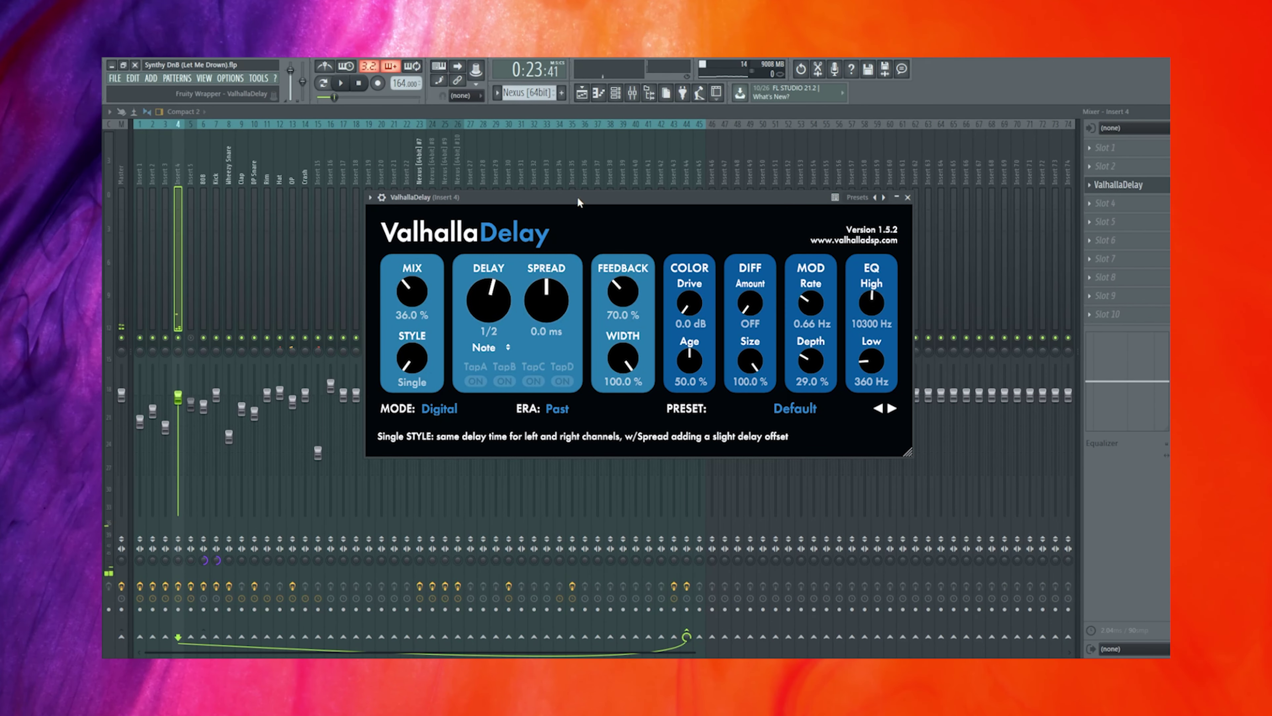
Step: Move the effect window aside and position the Nexus #9 Pro-Q 2 window over the mixer
left_click_drag(578, 198, 653, 197)
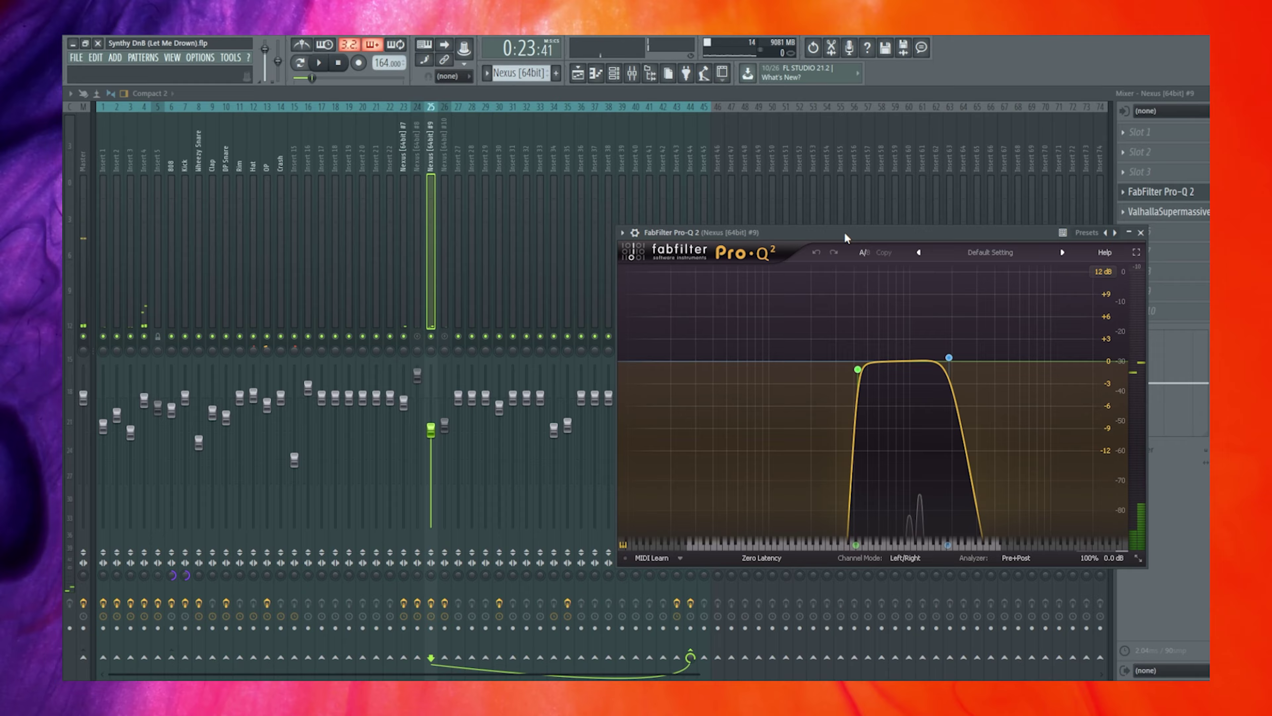
left_click_drag(843, 234, 724, 234)
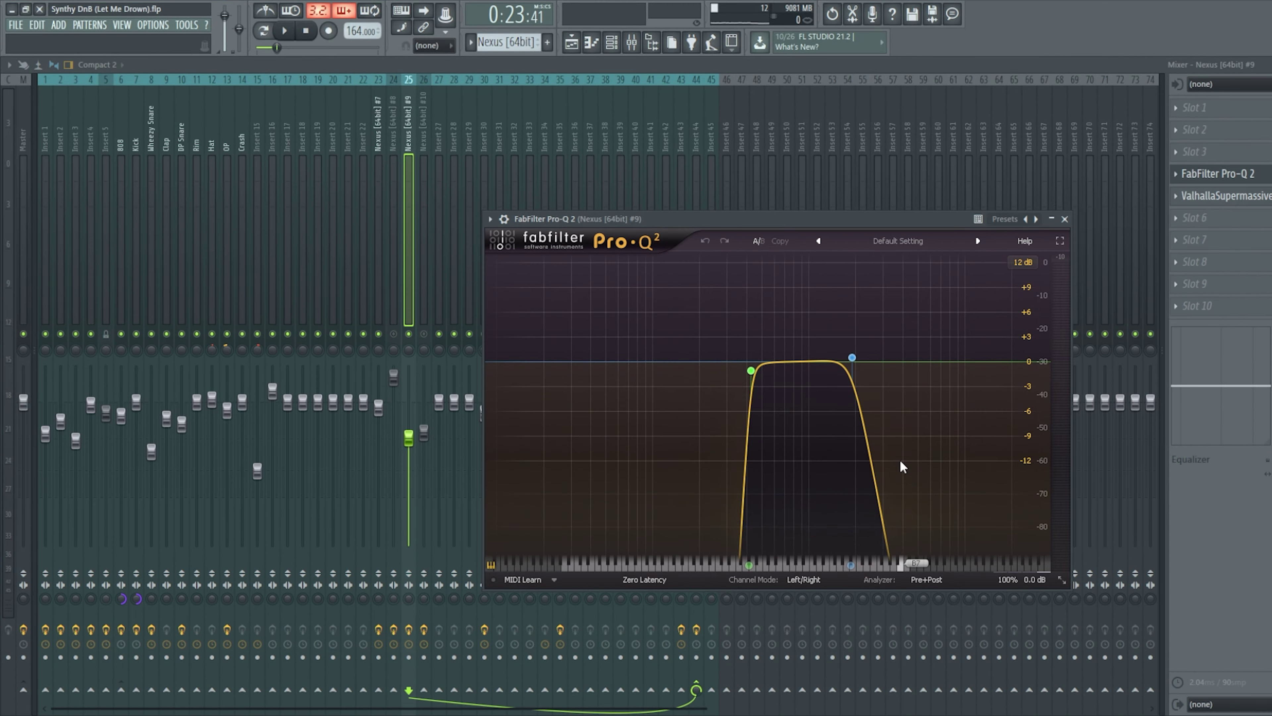
left_click_drag(825, 234, 866, 221)
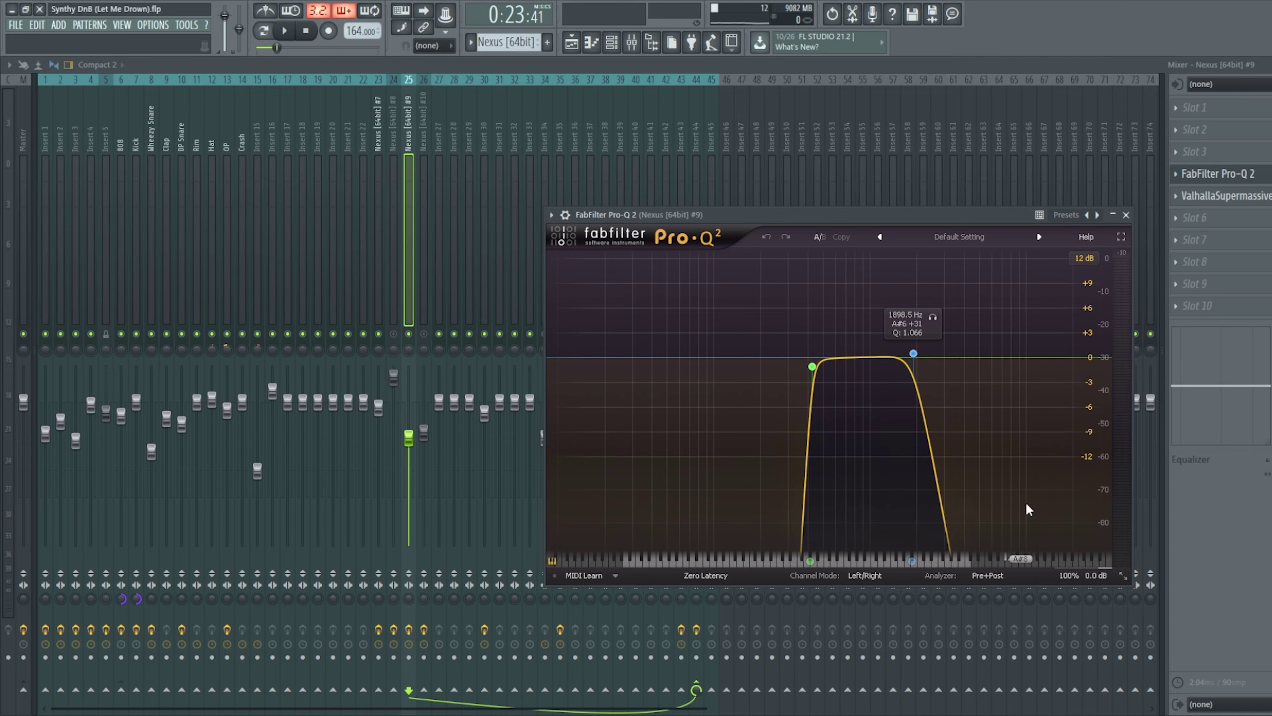
left_click_drag(845, 220, 797, 213)
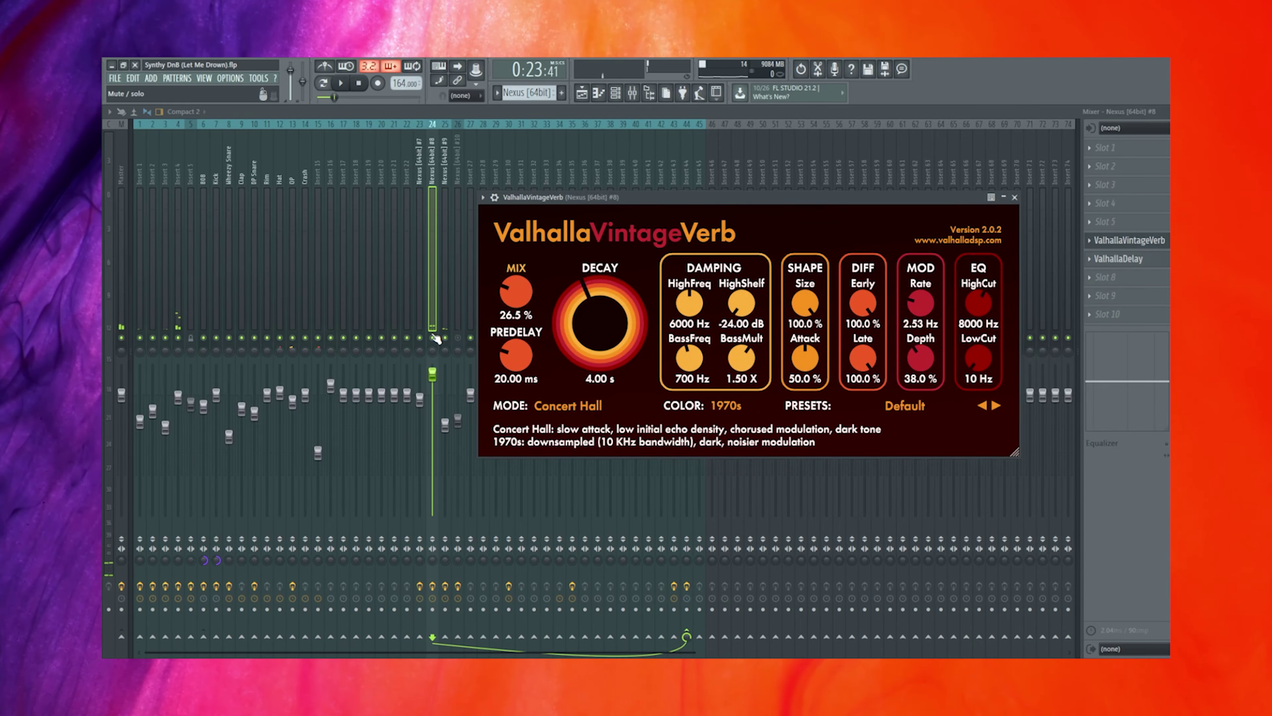
Step: Reopen the Nexus #8 ValhallaVintageVerb and raise the ValhallaDelay window above the mixer
left_click(1127, 240)
left_click(1161, 241)
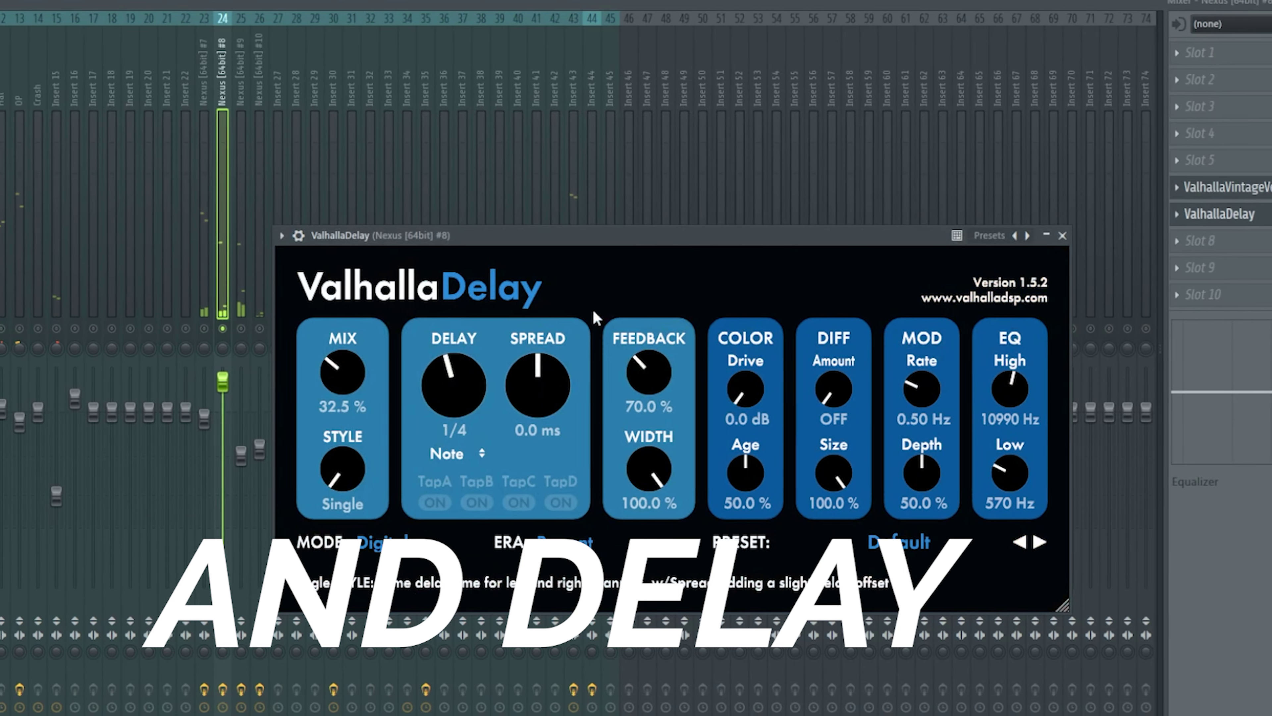
left_click_drag(568, 239, 644, 124)
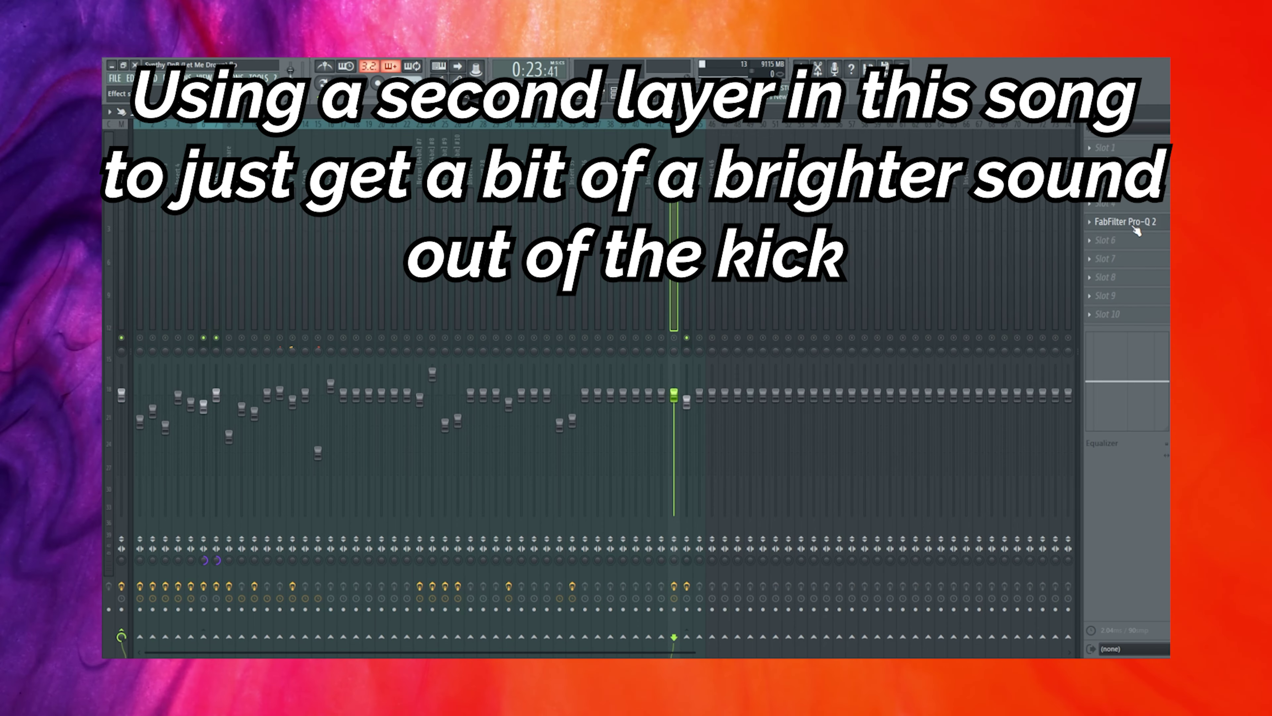
Step: Open the second kick layer's Pro-Q 2 and move it to the mixer's right side
left_click(1133, 226)
left_click_drag(656, 285, 950, 208)
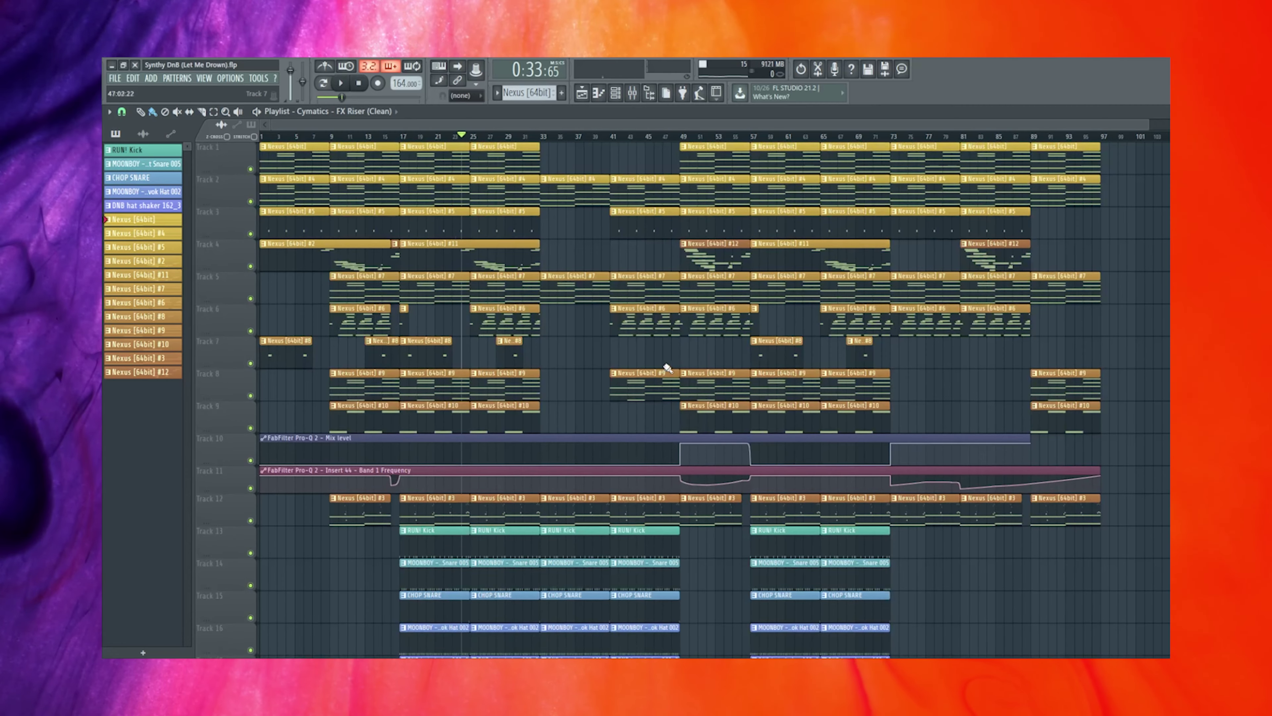
Step: Zoom in on the Let Me Drown playlist arrangement
scroll(573, 540, "up", 2)
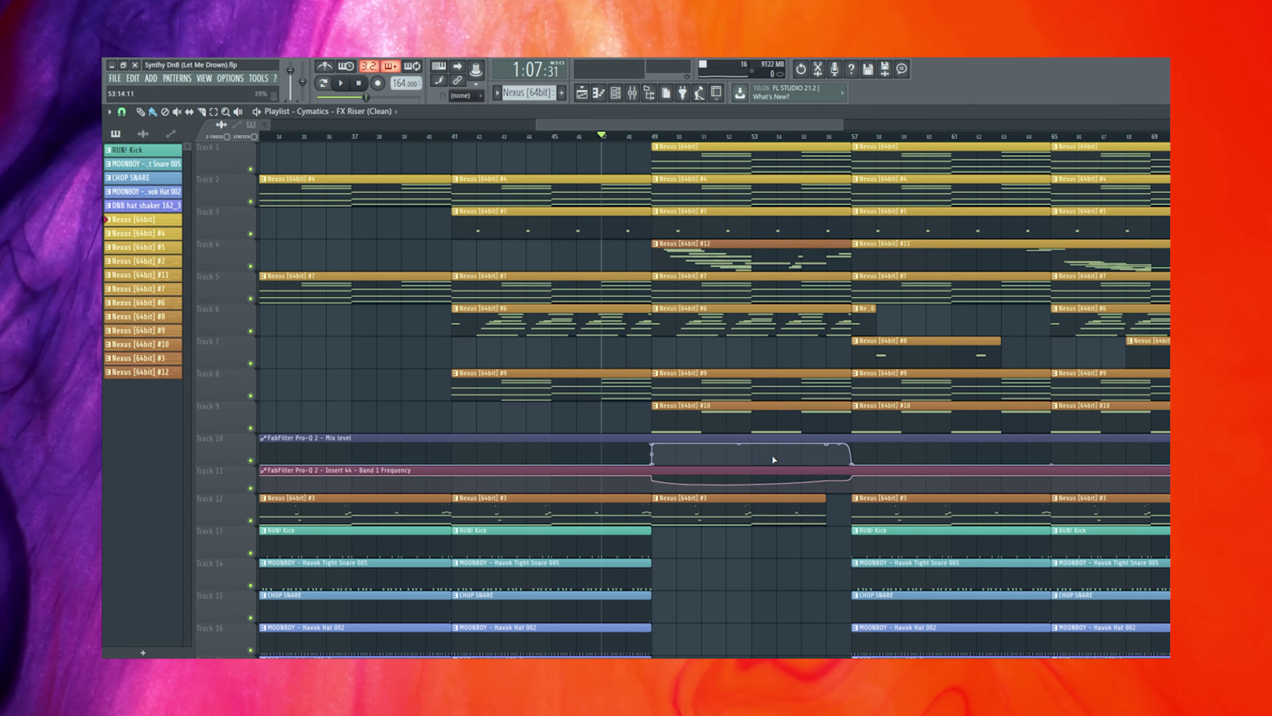
scroll(736, 575, "up", 1)
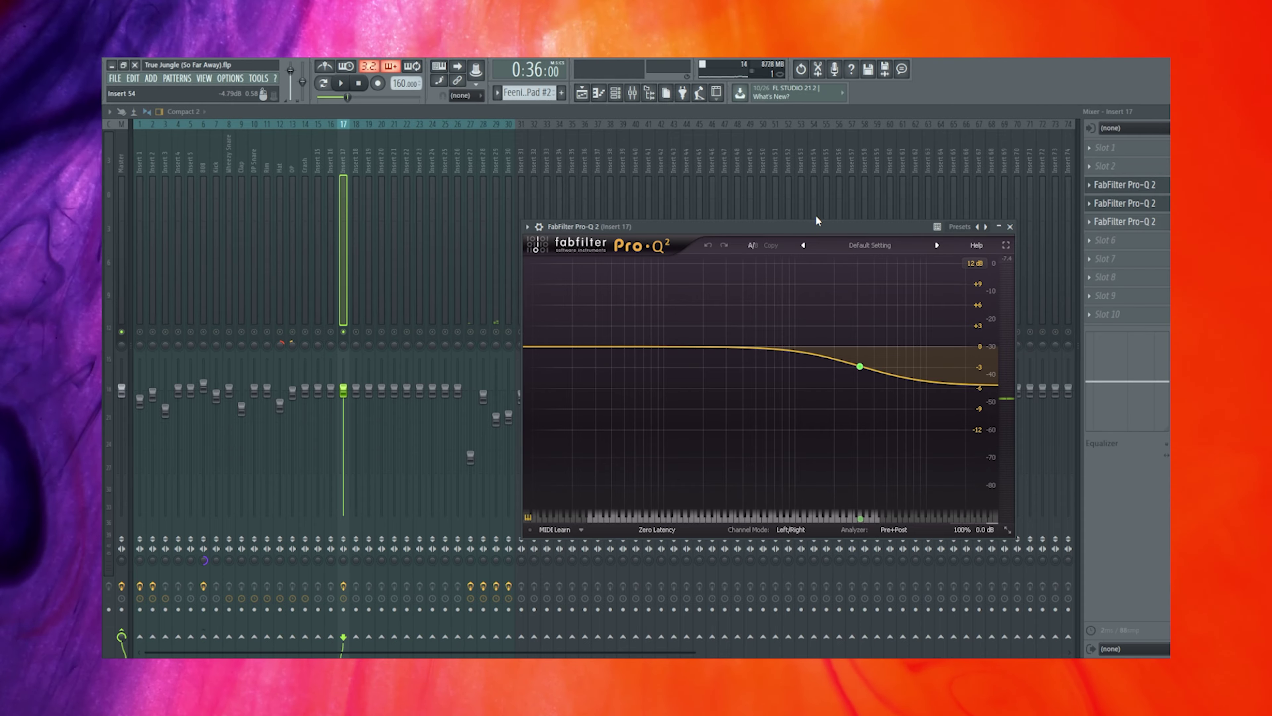
Step: Play Insert 17 with its Pro-Q 2 bypassed for comparison, then select the Clap channel
key("space")
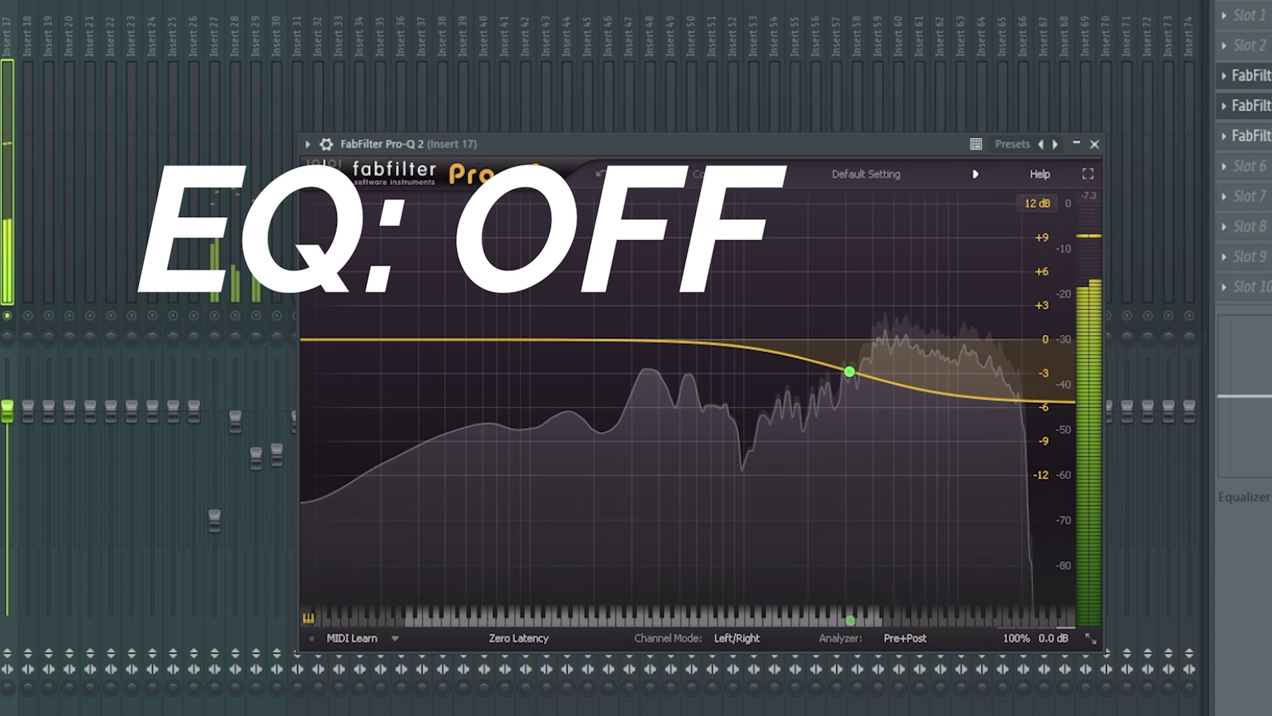
left_click(1114, 144)
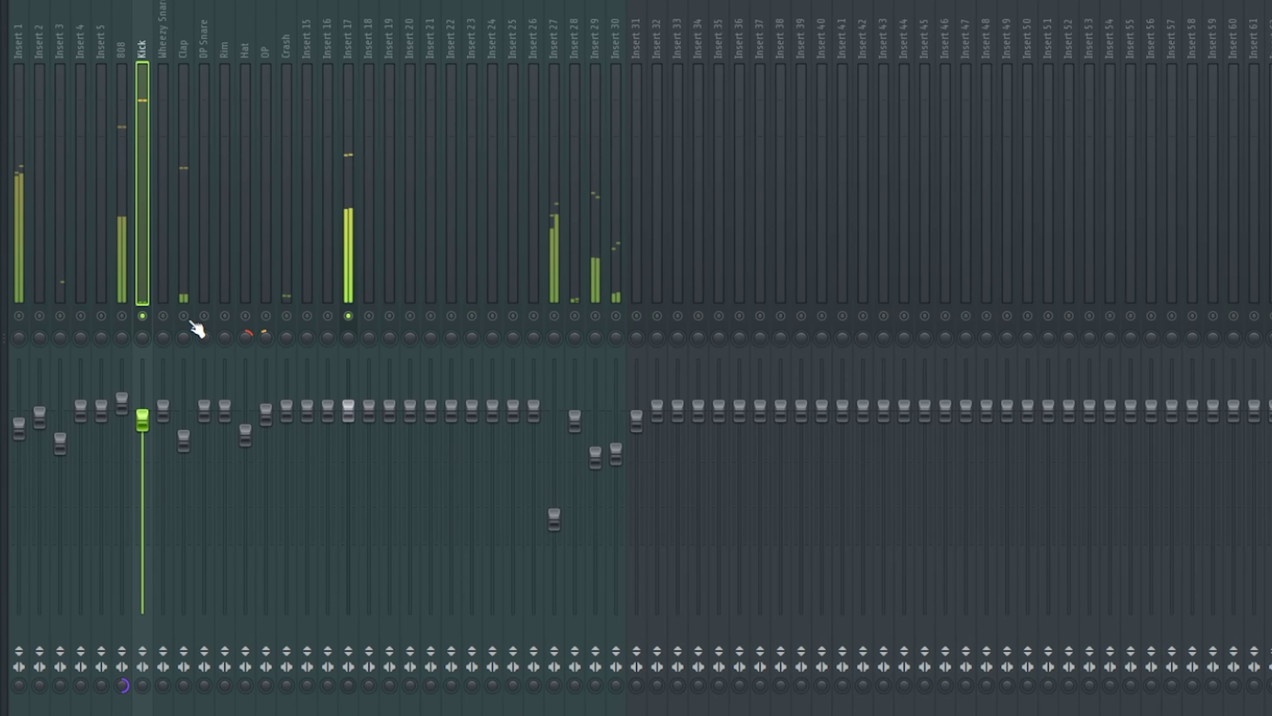
left_click(190, 281)
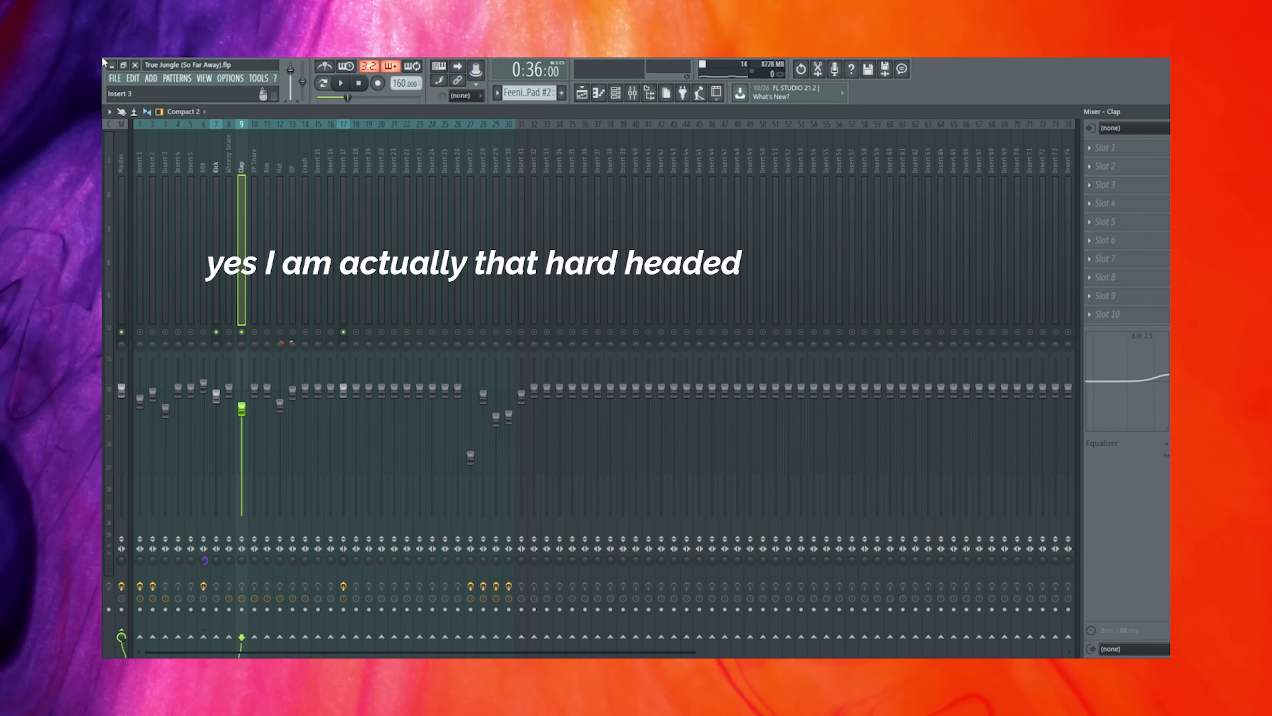
Step: Play and stop the True Jungle mix, selecting the Crash channel in the Mixer
key("space")
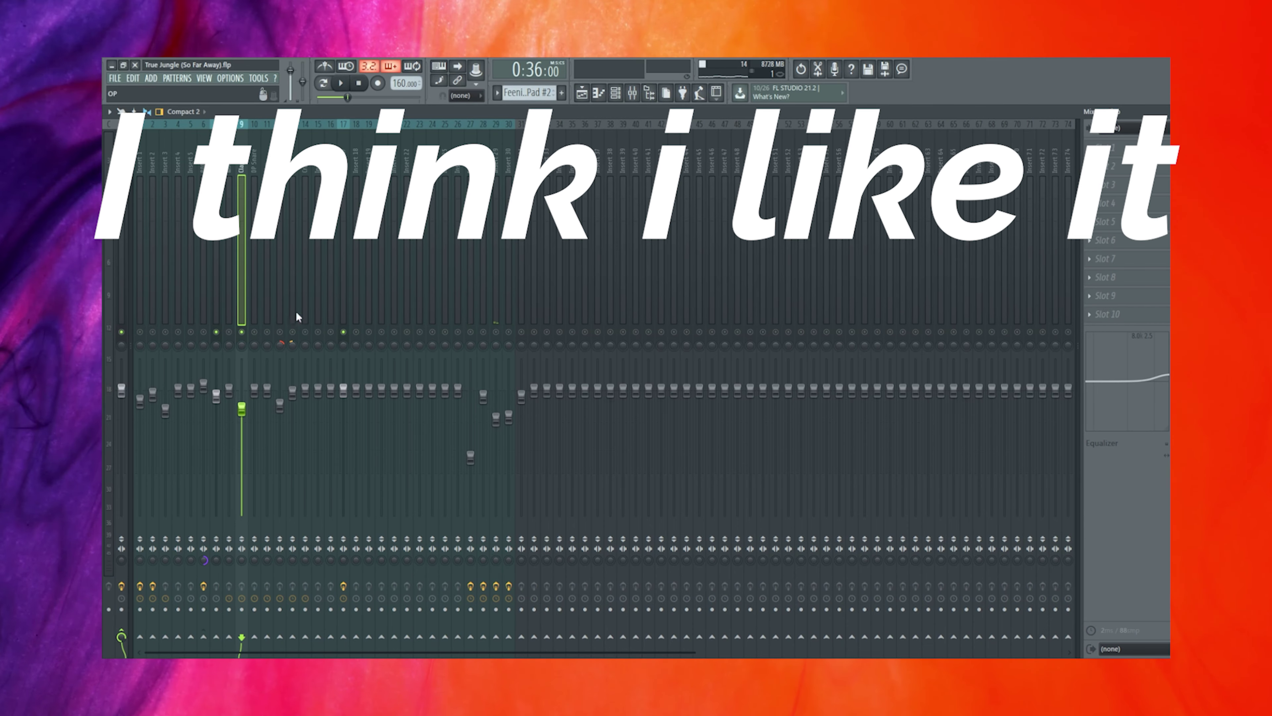
key("space")
left_click(305, 320)
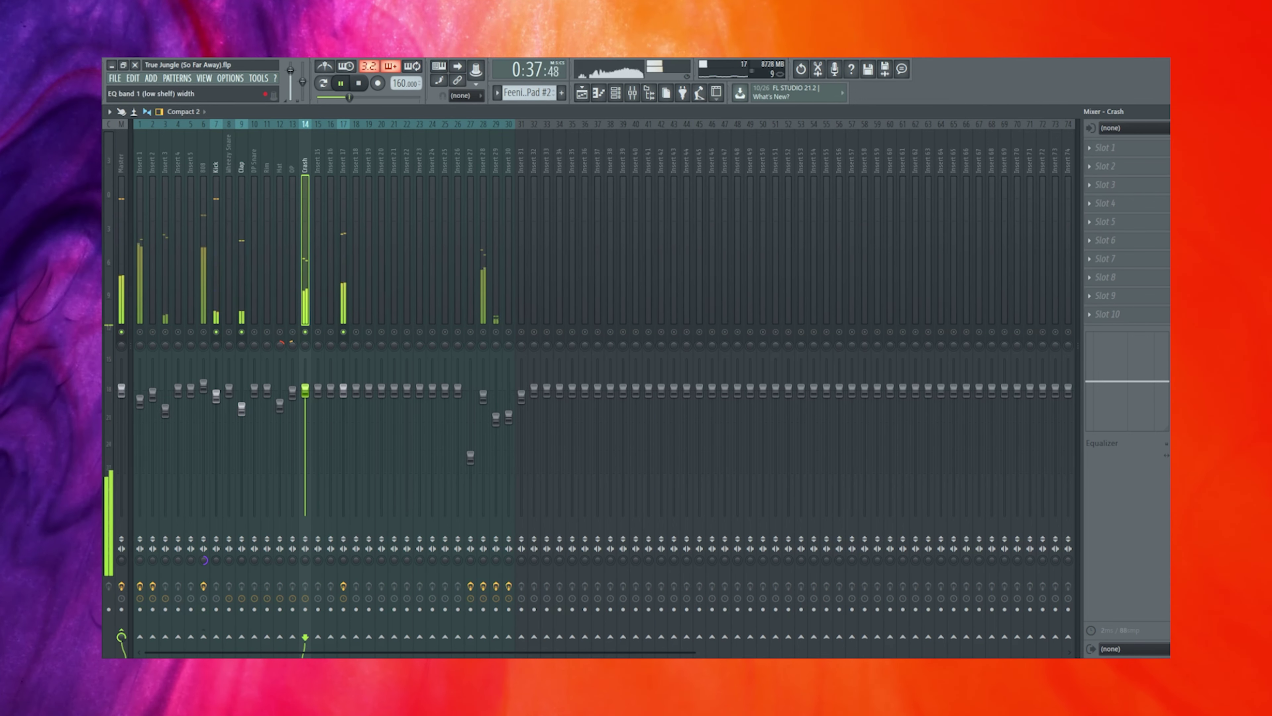
key("space")
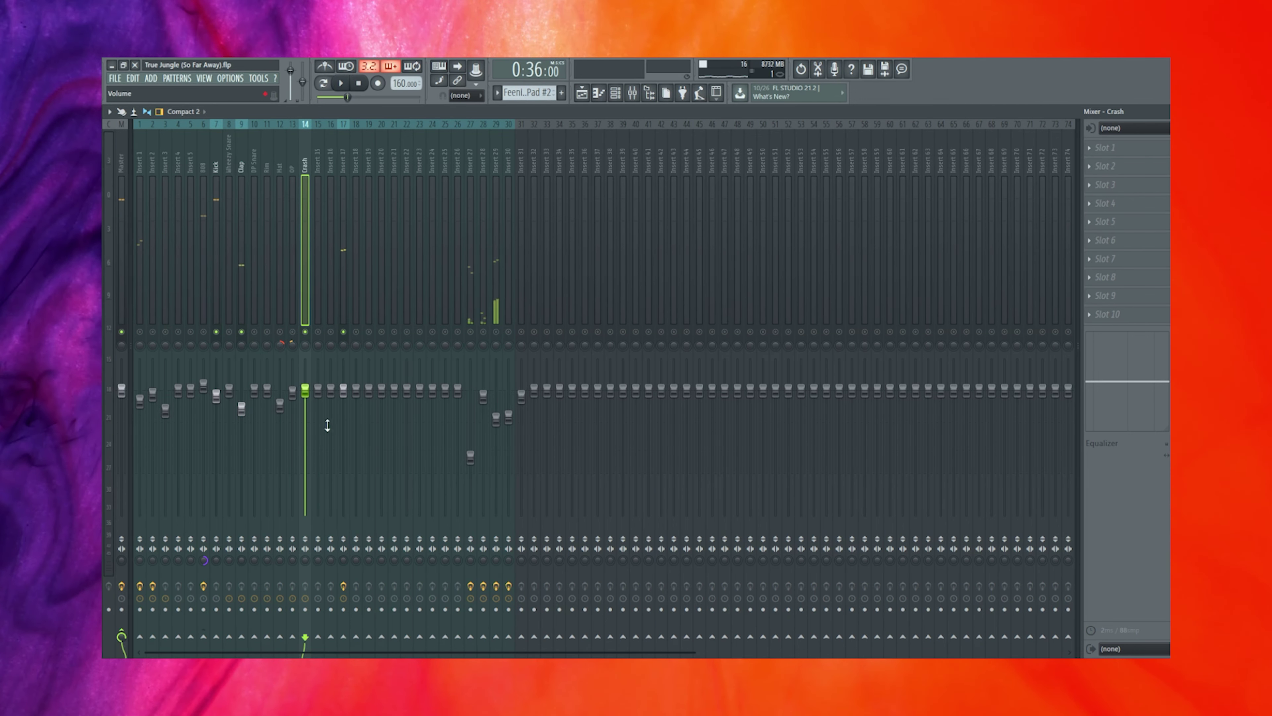
Step: Play the song with the 808's Fruity Limiter shown, then select Insert 1 holding Pro-Q 2
left_click(204, 317)
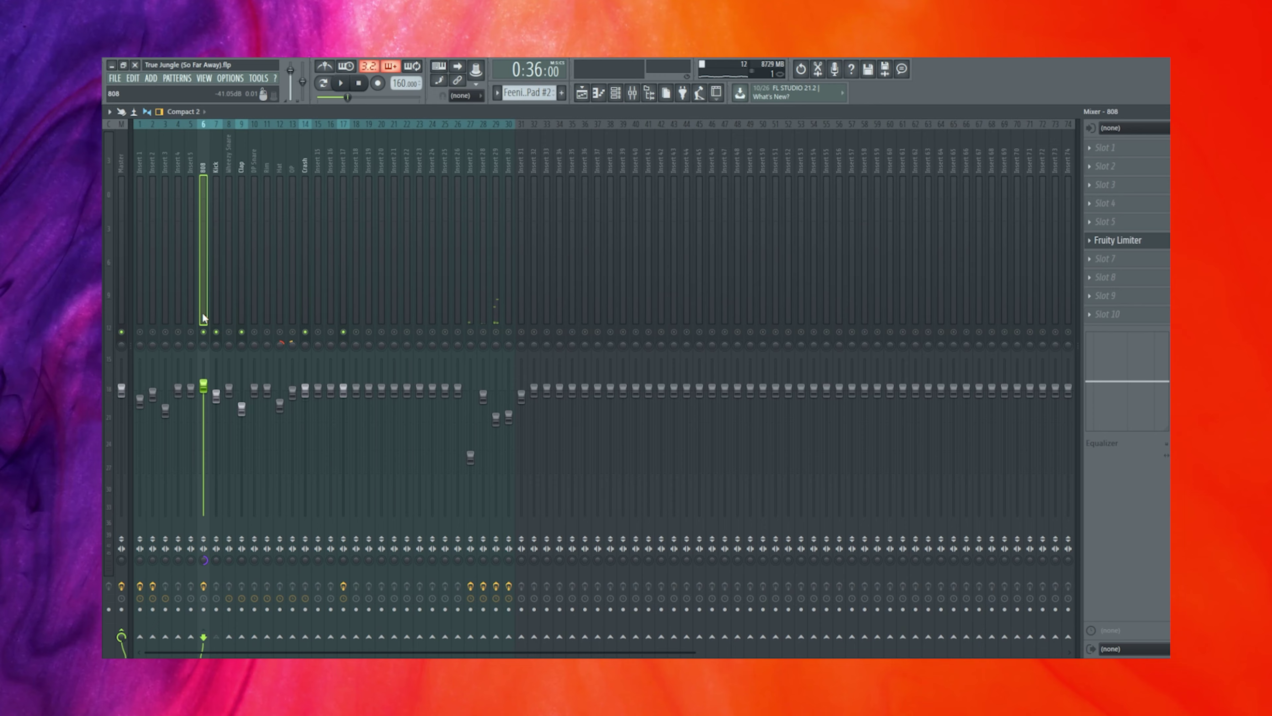
key("space")
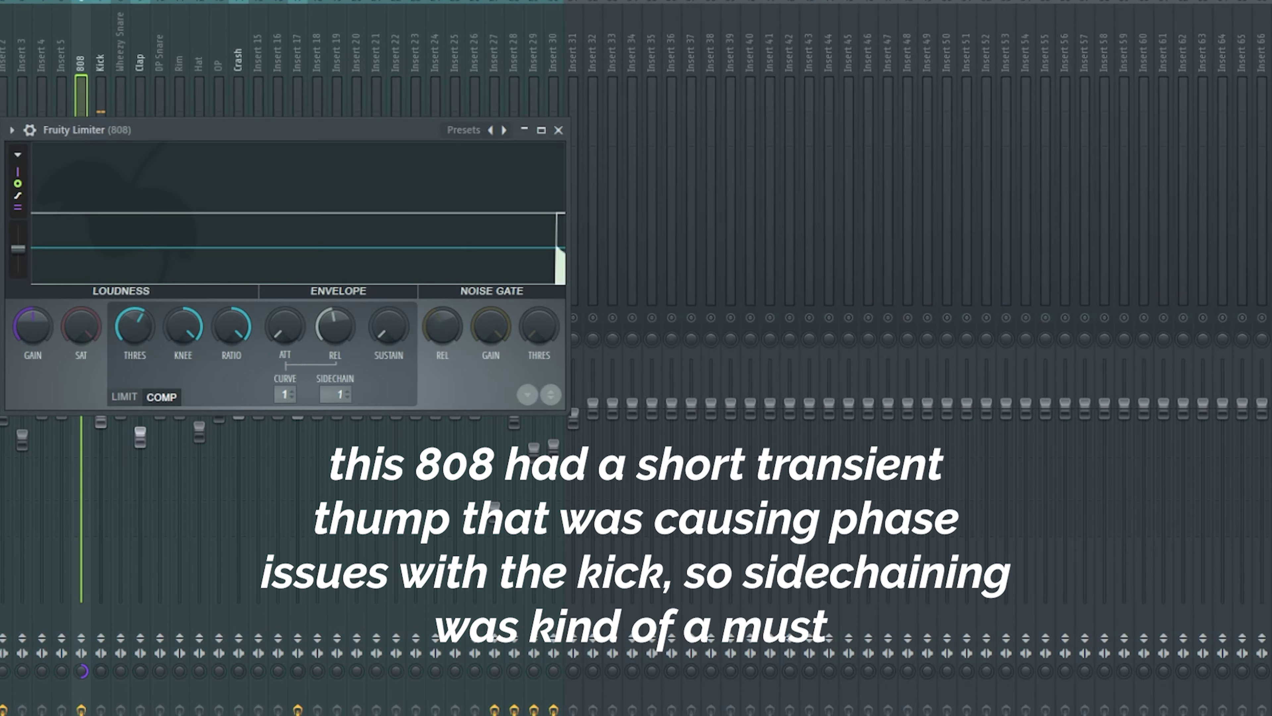
left_click_drag(226, 123, 634, 114)
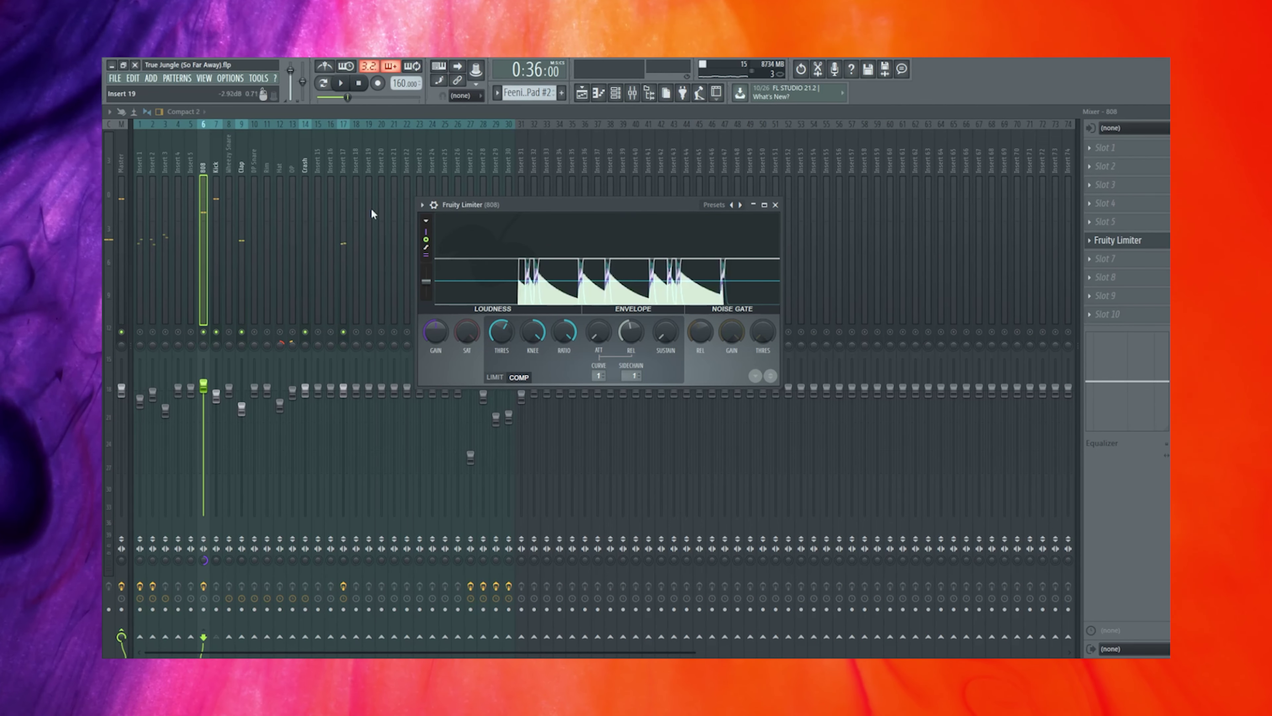
left_click(140, 241)
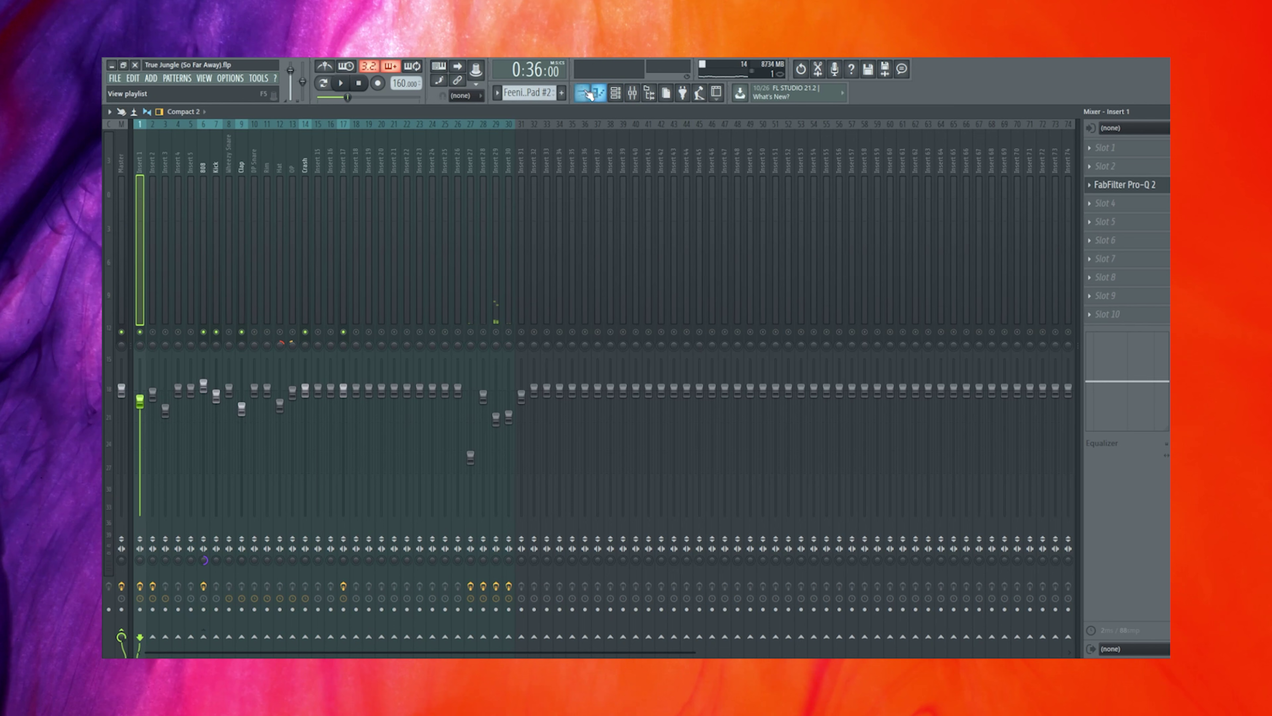
Step: Open Pro-Q 2 on Inserts 1 and 2, play to hear the low cut, then close it
left_click(1102, 185)
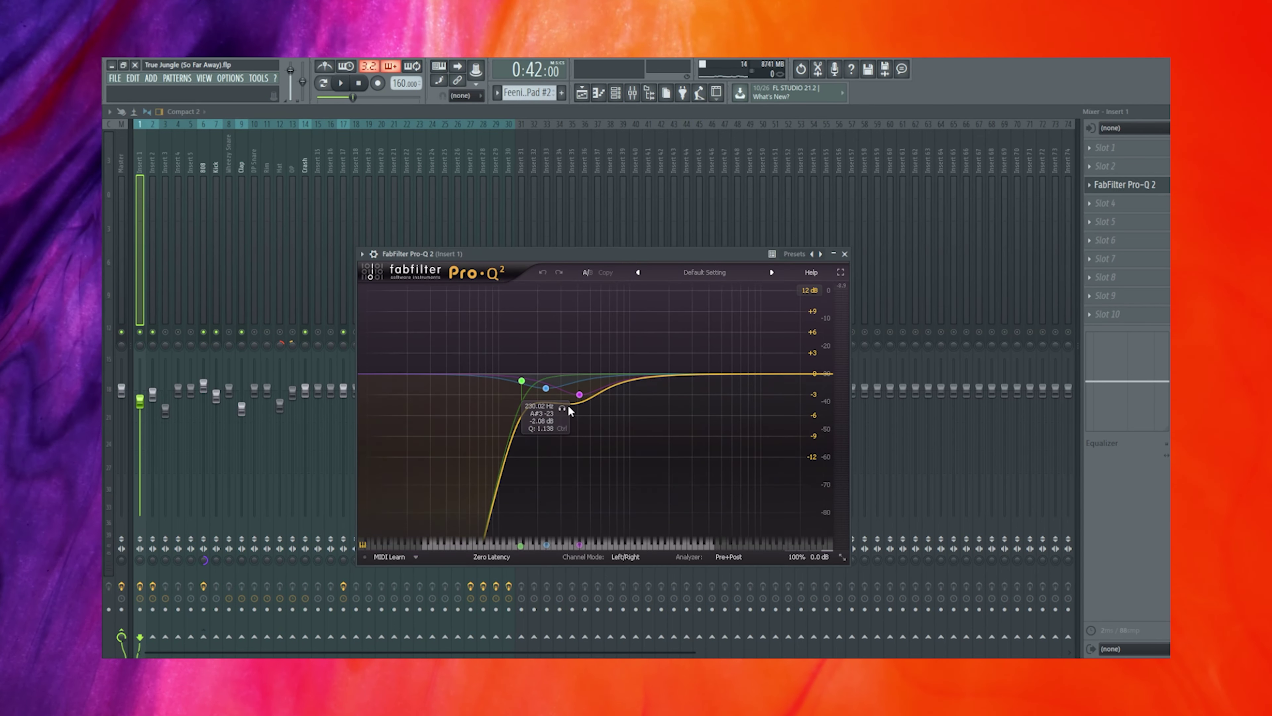
left_click(154, 290)
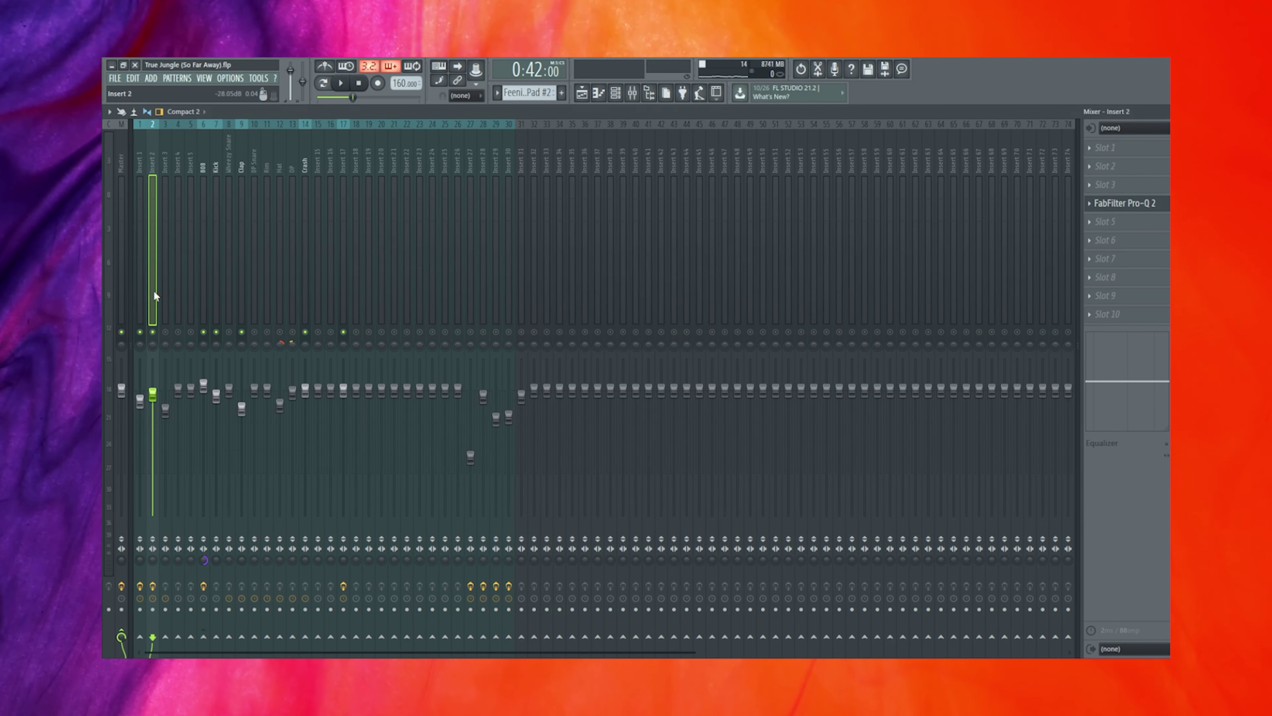
left_click(1127, 206)
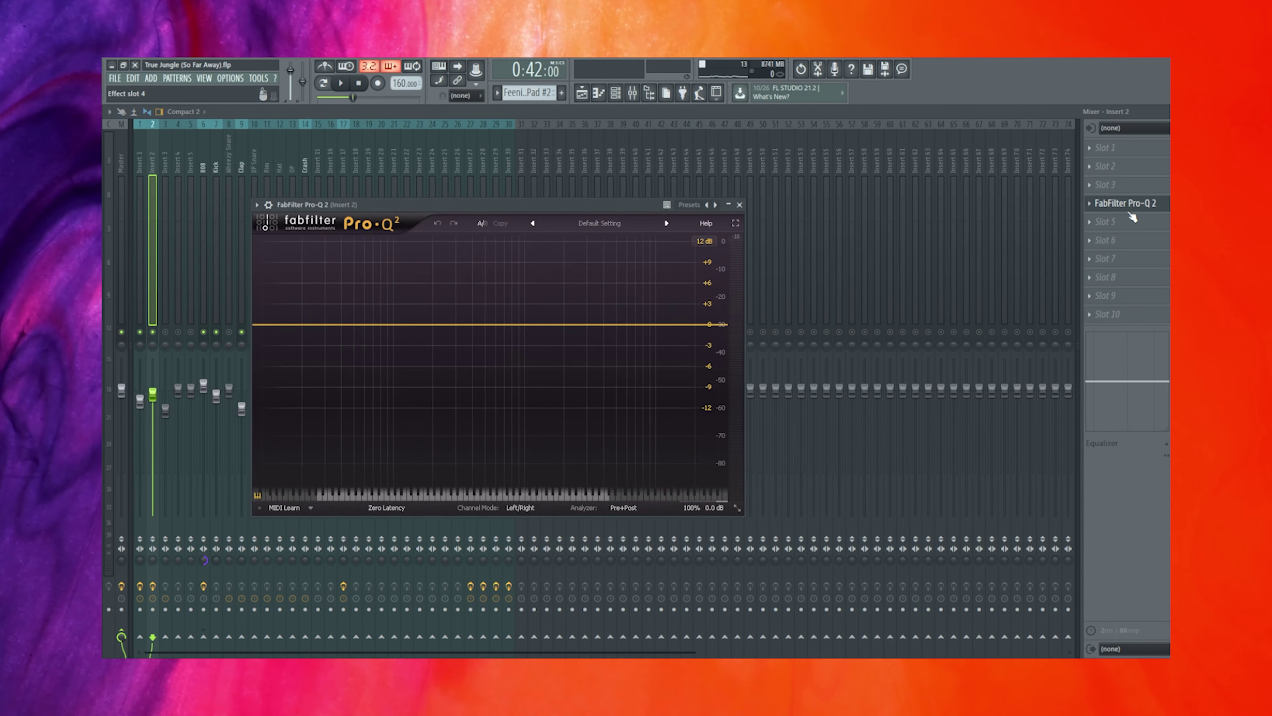
left_click_drag(464, 200, 623, 179)
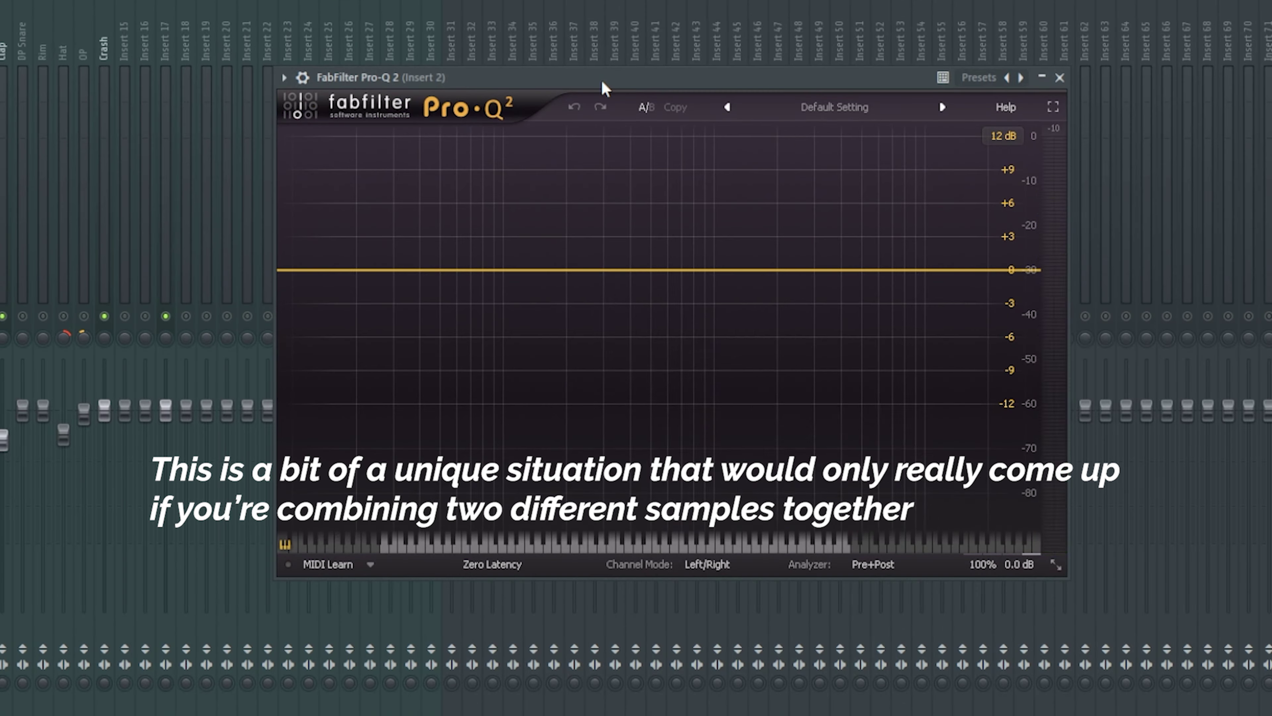
key("space")
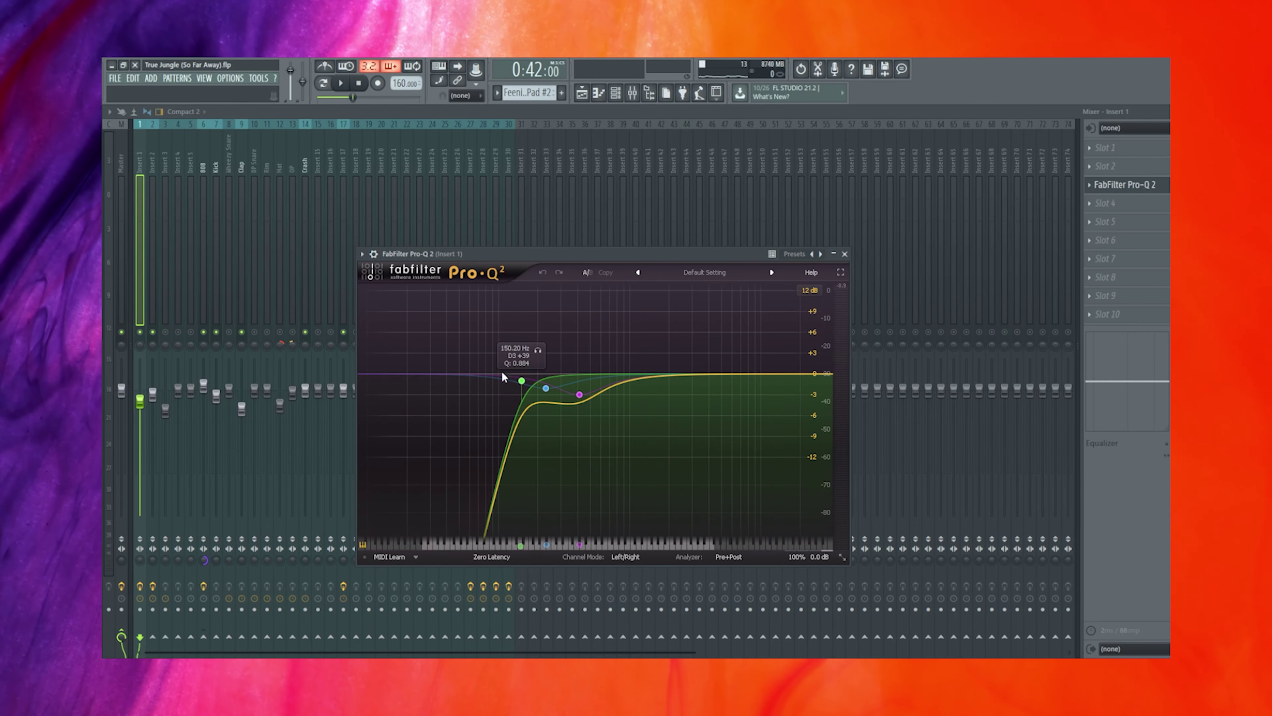
left_click(151, 168)
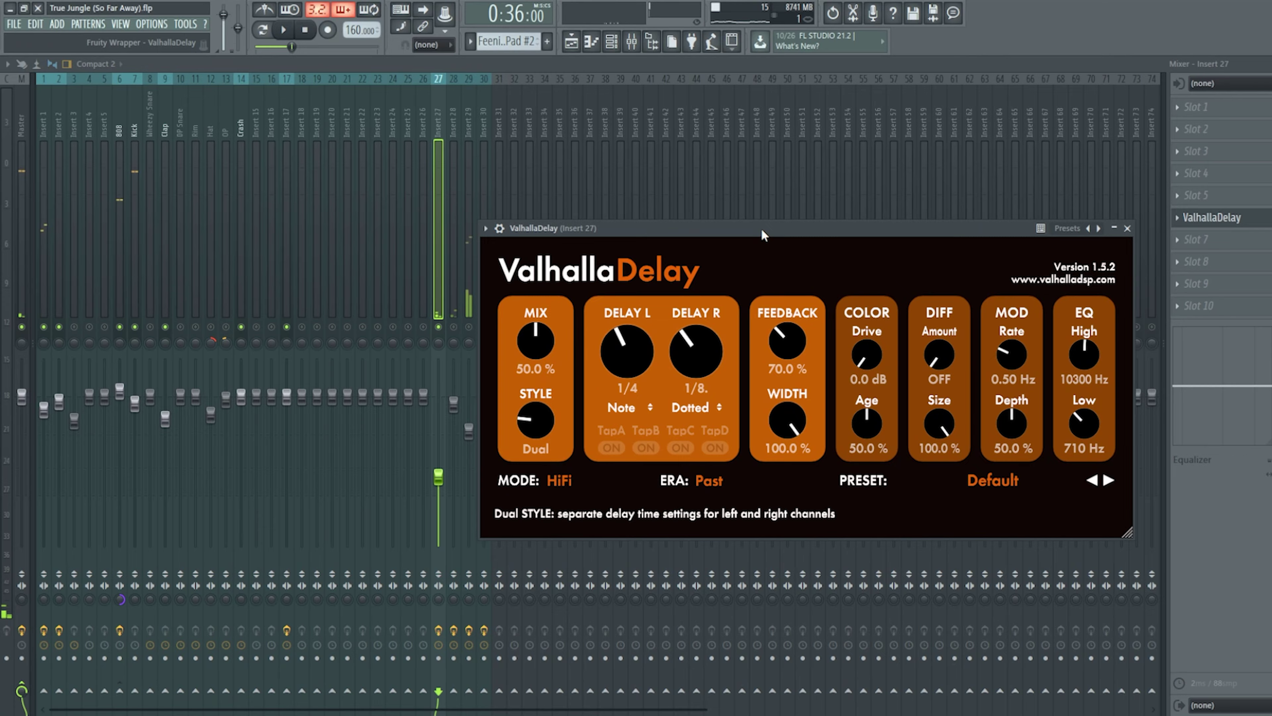
Step: Play and stop to hear Insert 27's ValhallaDelay, then select Insert 28
key("space")
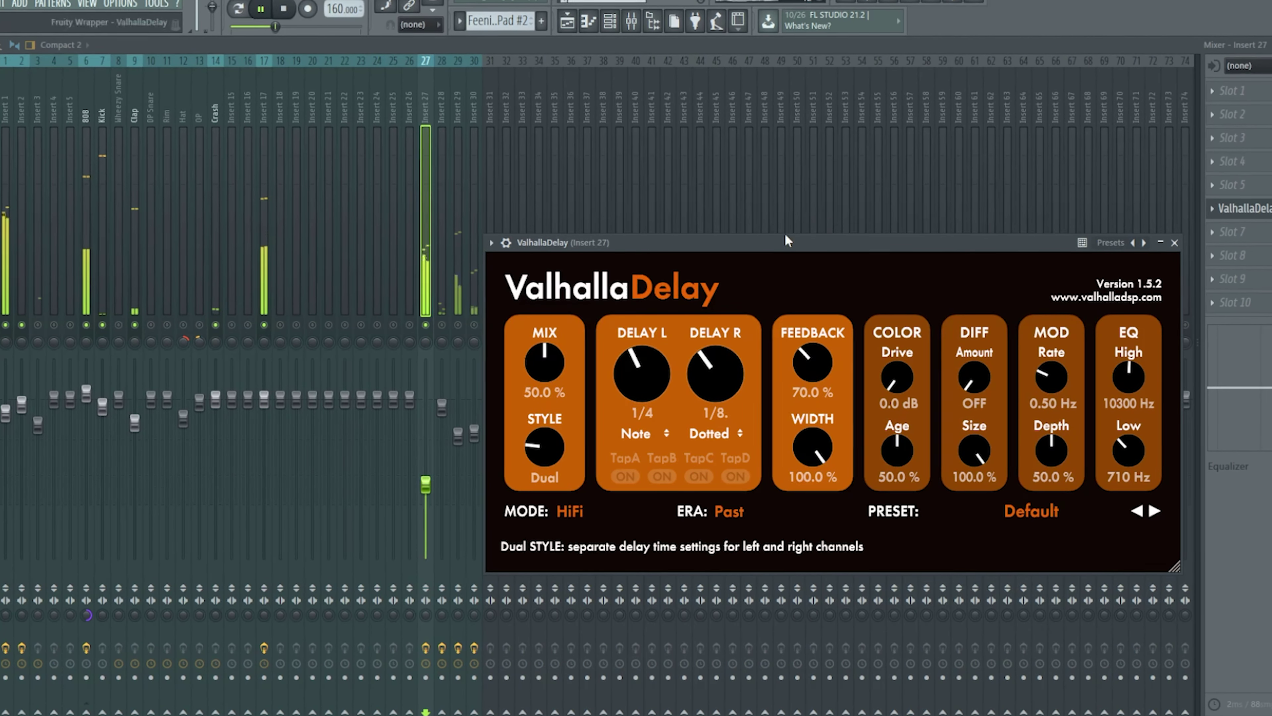
key("space")
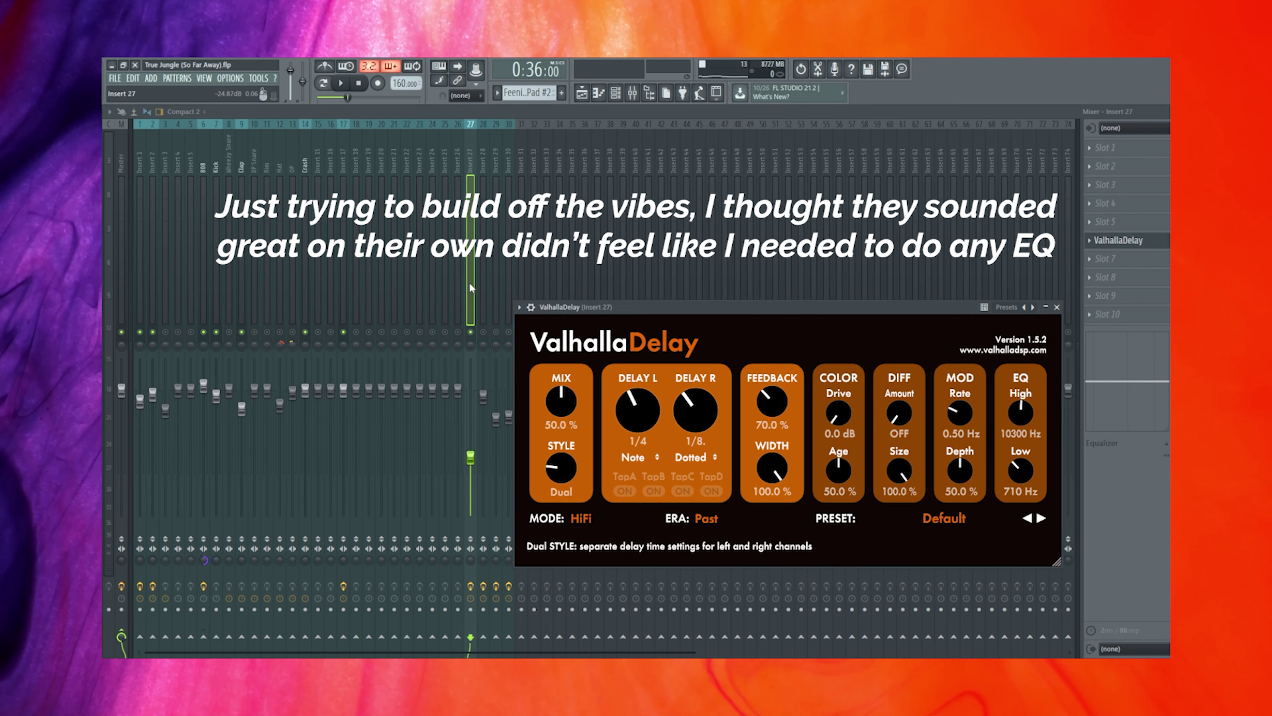
left_click(483, 290)
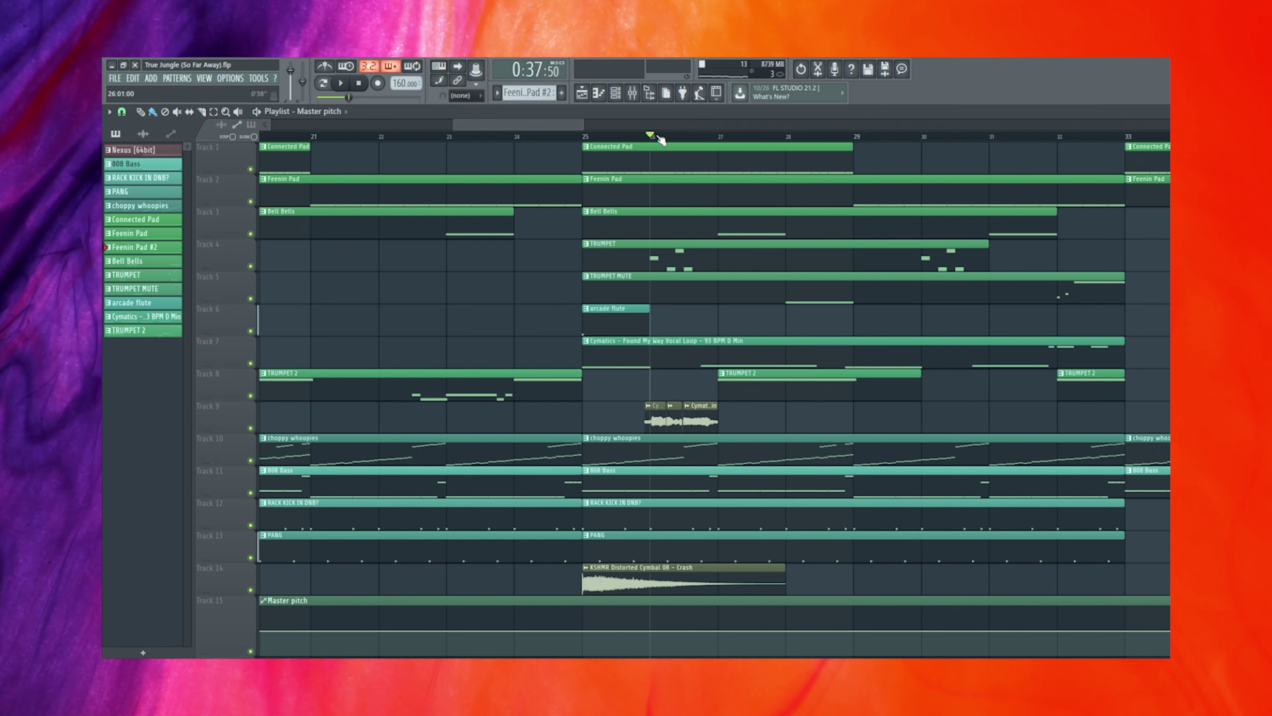
Step: Back in the mixer, open Insert 29's OTT and play it briefly
left_click(634, 93)
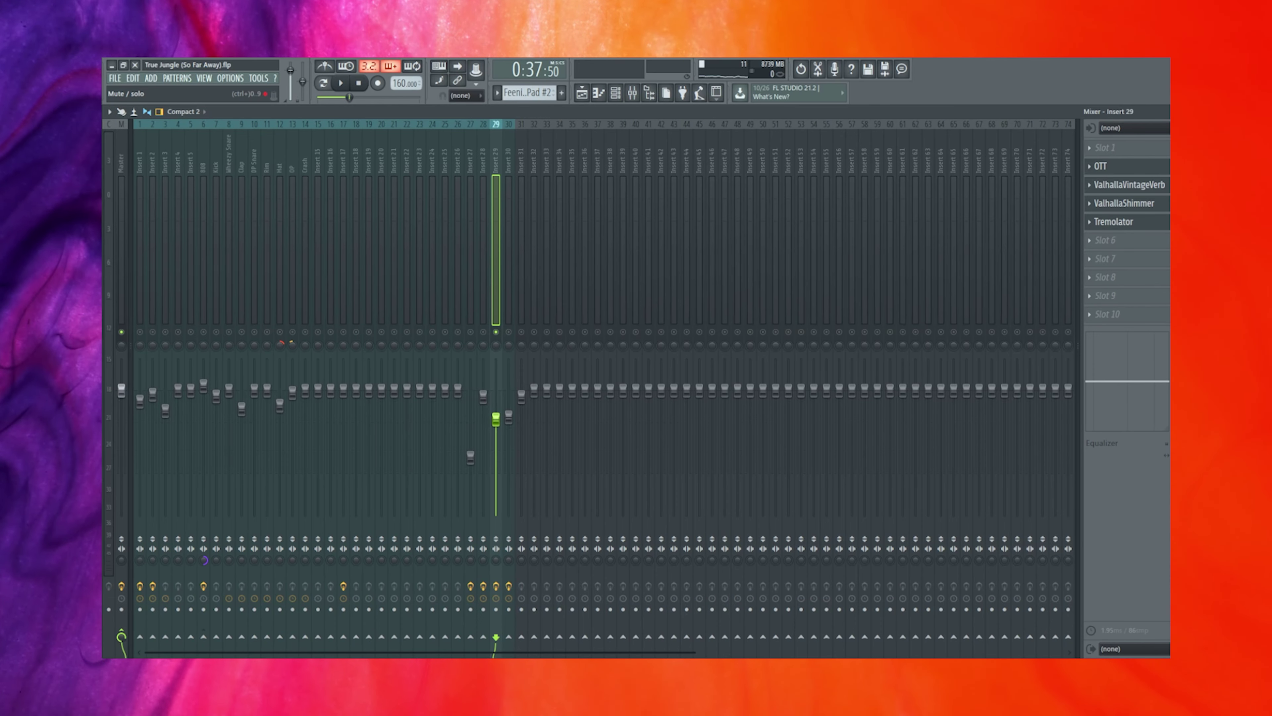
left_click(1127, 184)
left_click(1100, 166)
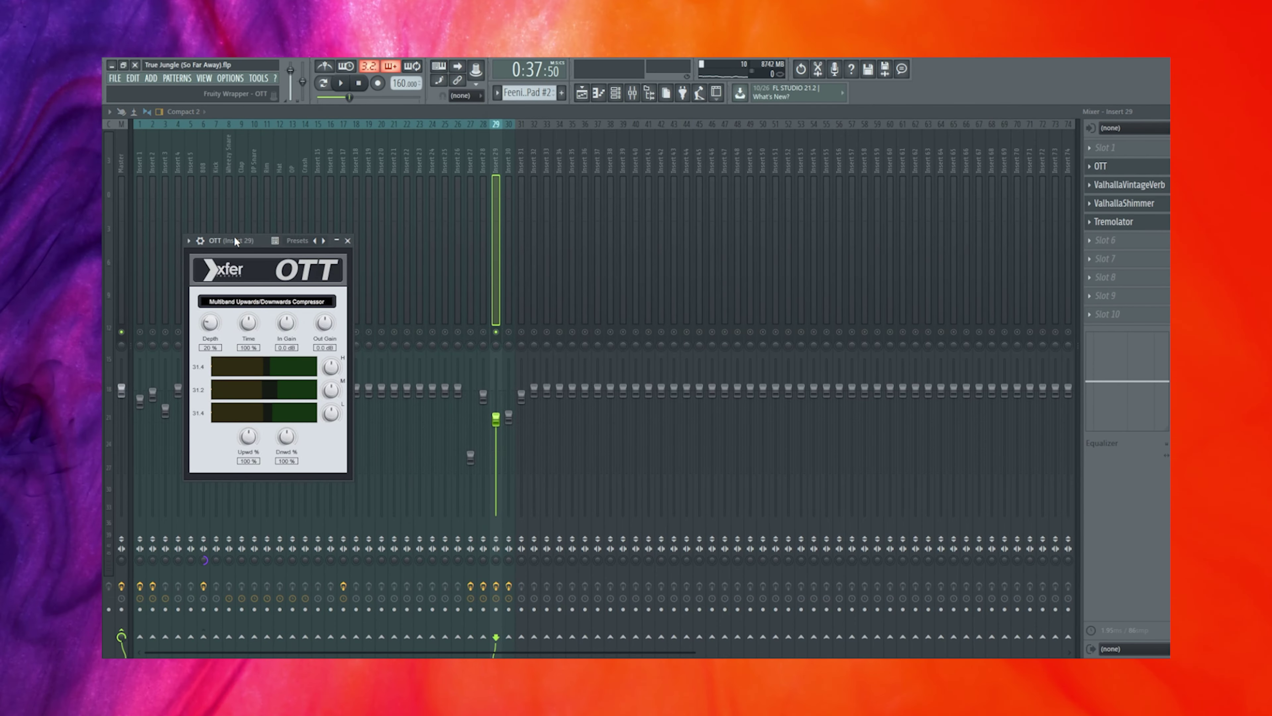
left_click_drag(236, 241, 789, 252)
key("space")
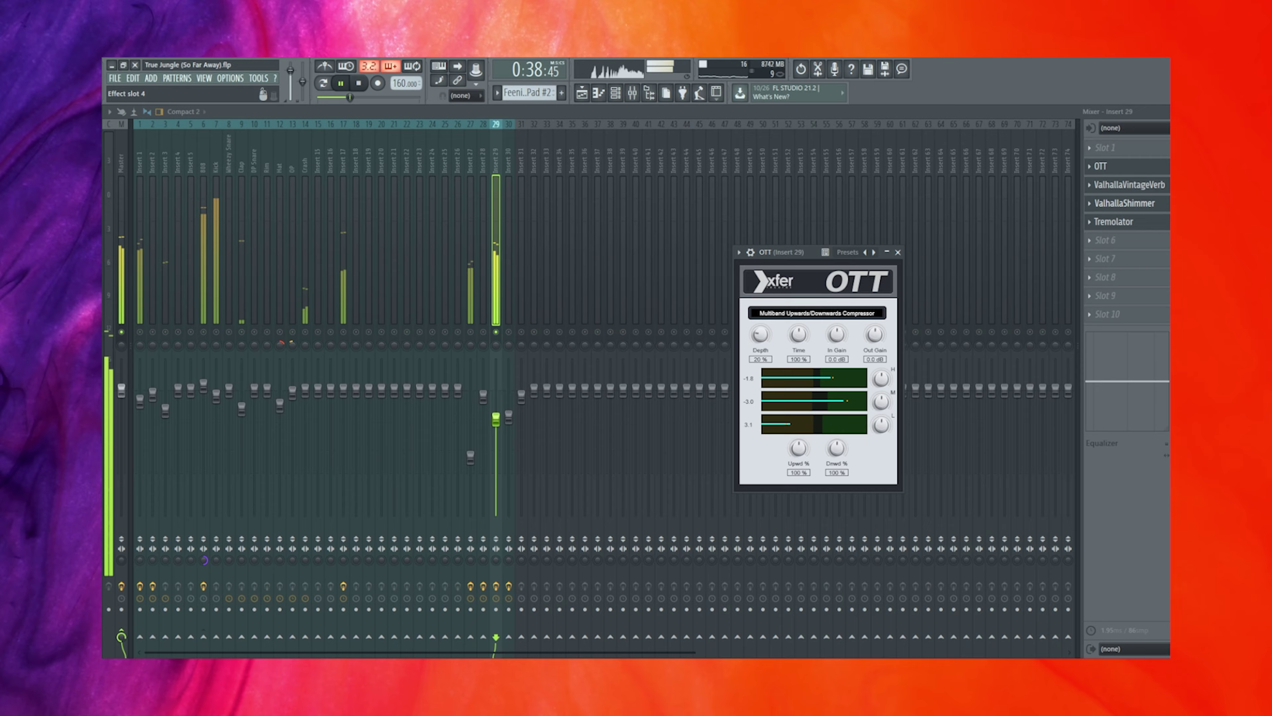
key("space")
Step: Audition Insert 29's ValhallaVintageVerb and ValhallaShimmer, toggling to the Playlist and back
left_click(1127, 185)
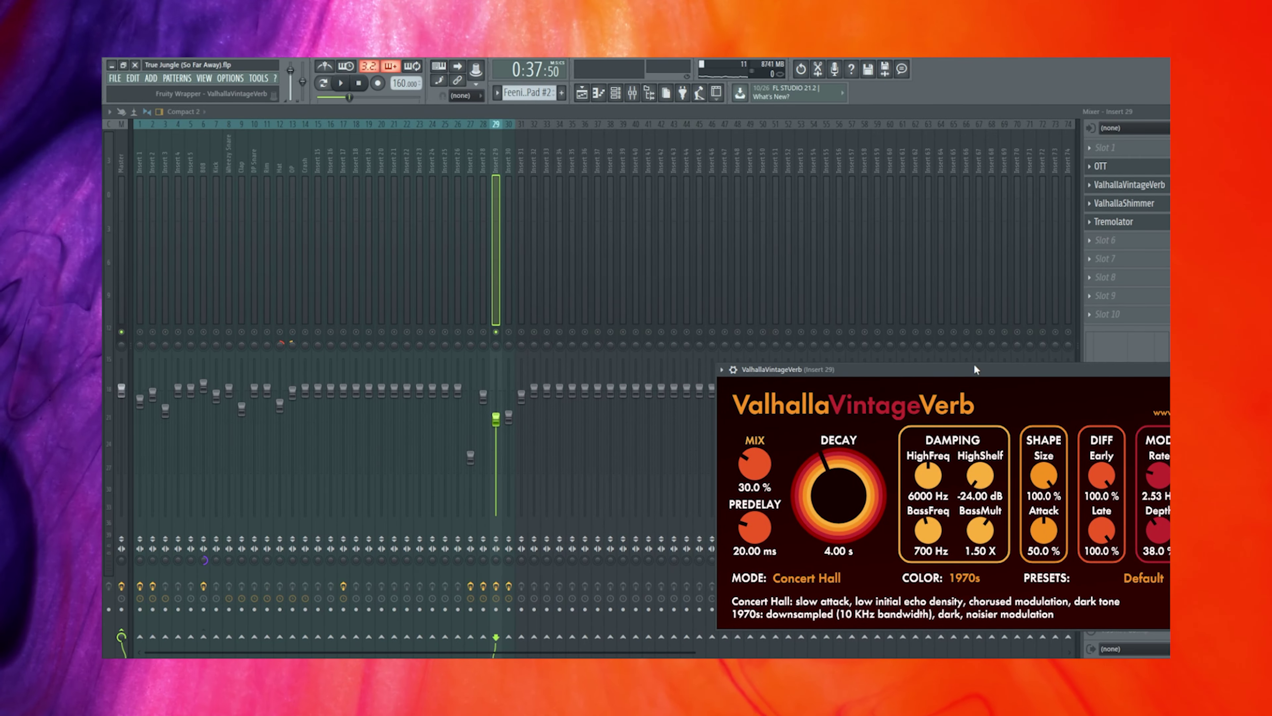
left_click_drag(974, 370, 862, 319)
key("space")
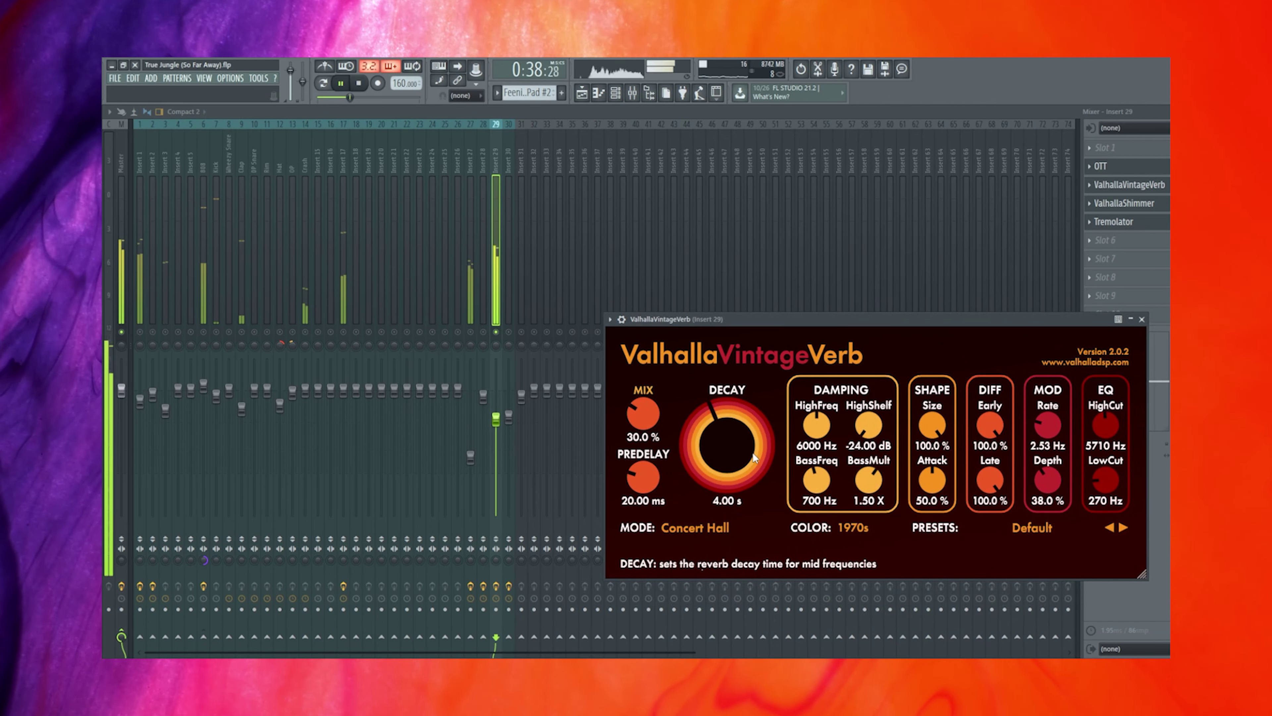
key("space")
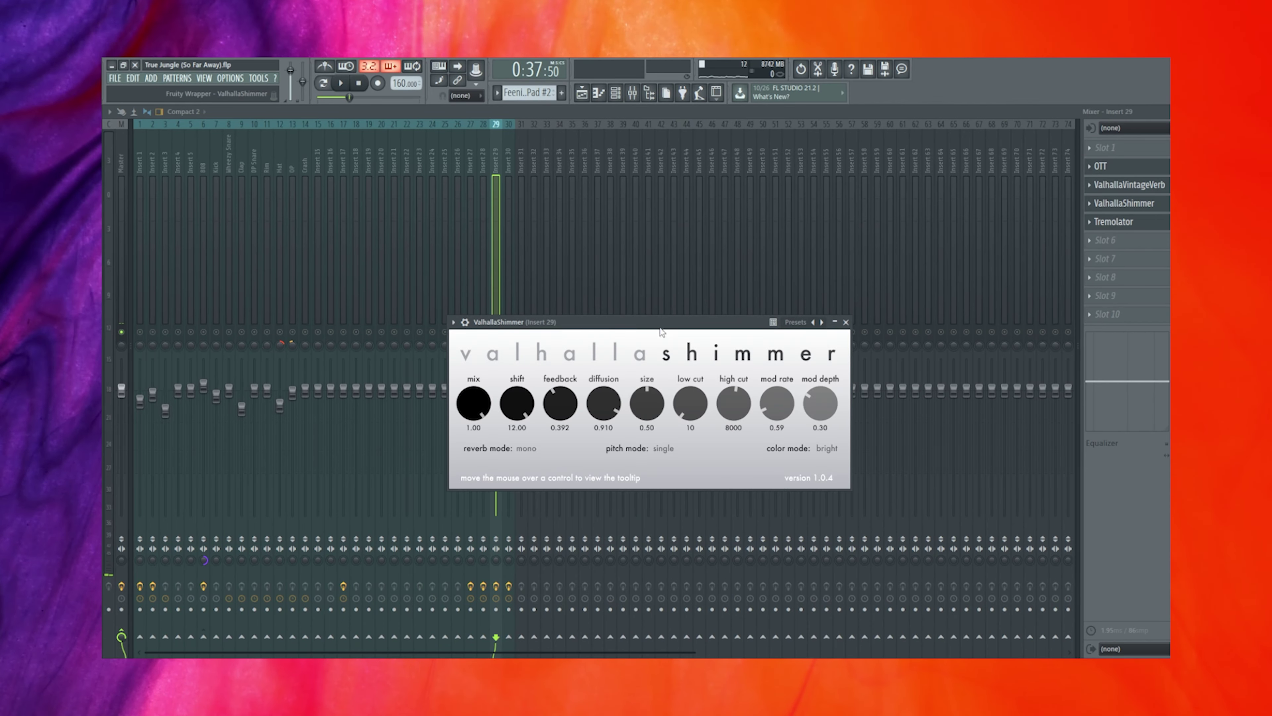
left_click_drag(660, 330, 866, 336)
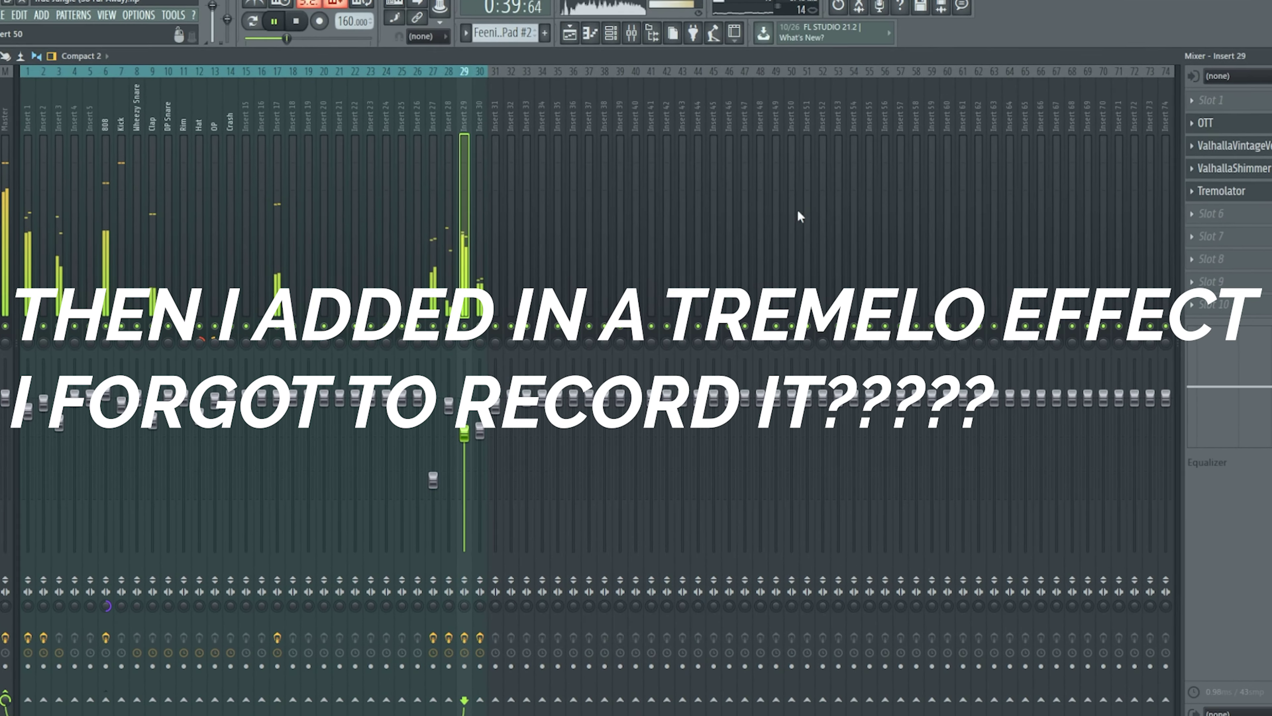
left_click(569, 34)
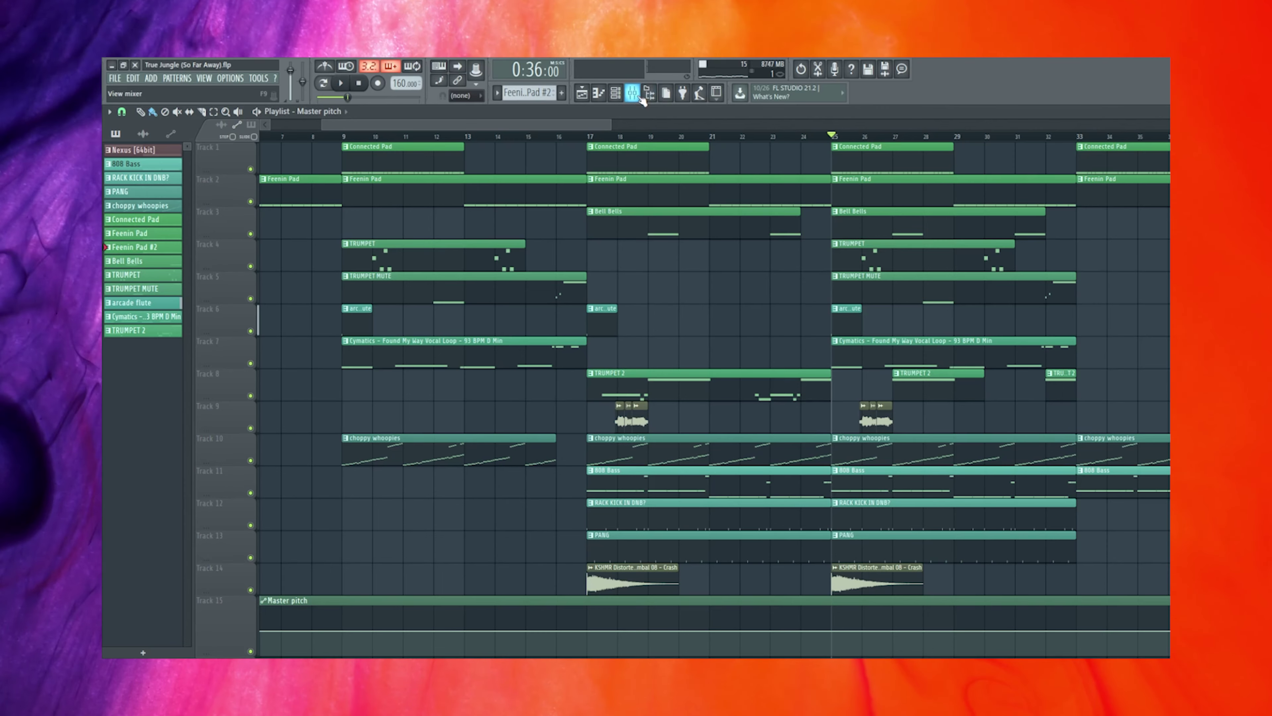
left_click(632, 9)
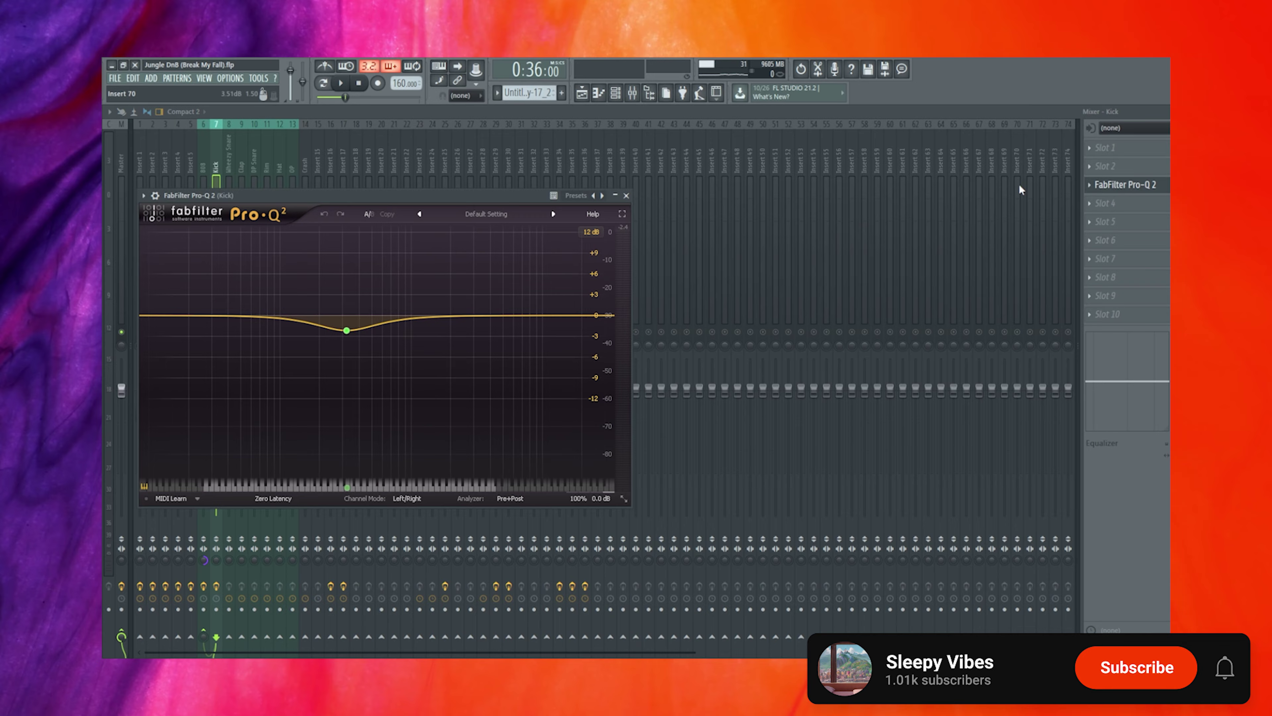
Step: Play and stop while checking the Kick's Pro-Q 2 dip of -2.17 dB at 321.51 Hz
key("space")
mouse_move(344, 335)
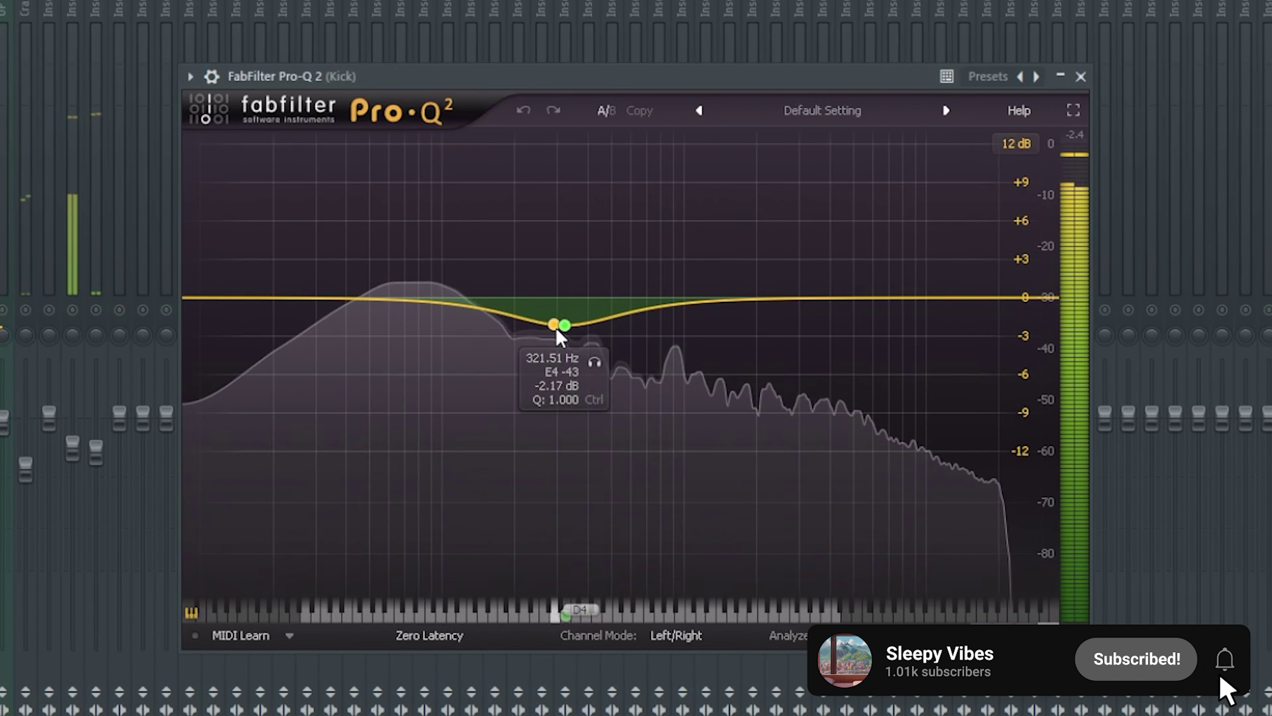
key("space")
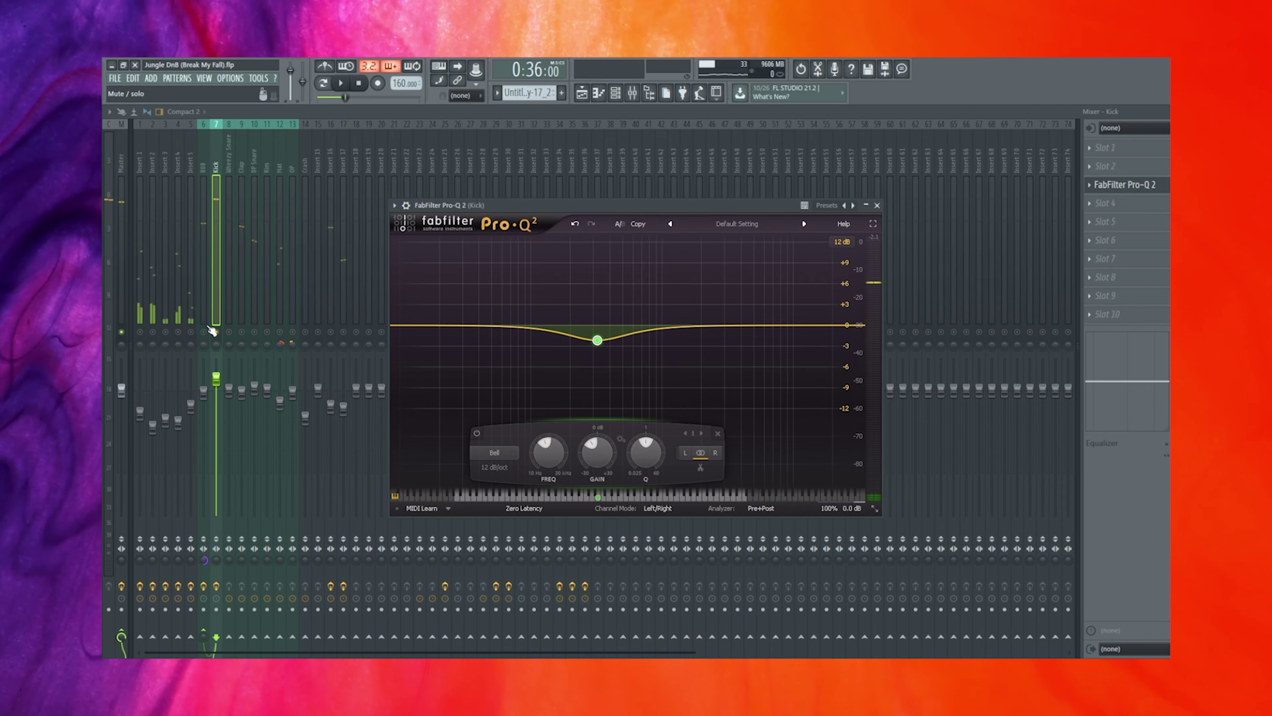
Step: Close the Kick's Pro-Q 2 and play with the 808's Fruity Limiter open
left_click(209, 328)
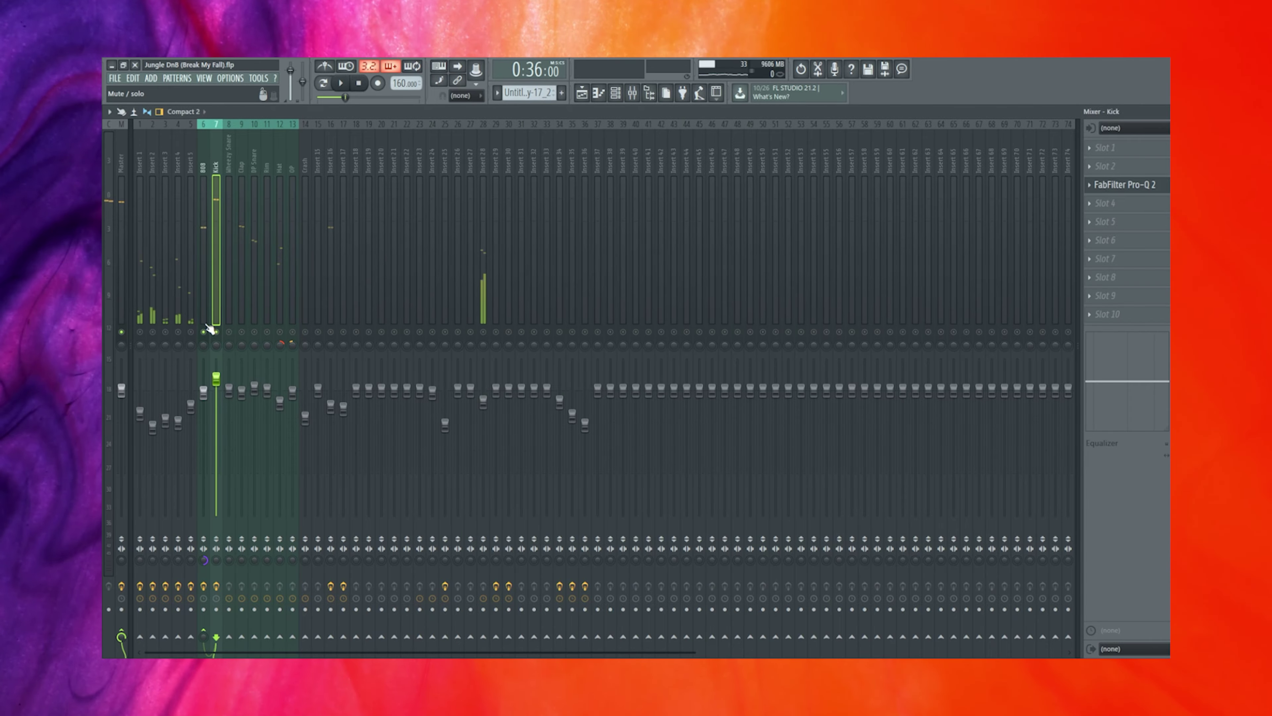
left_click(207, 326)
key("space")
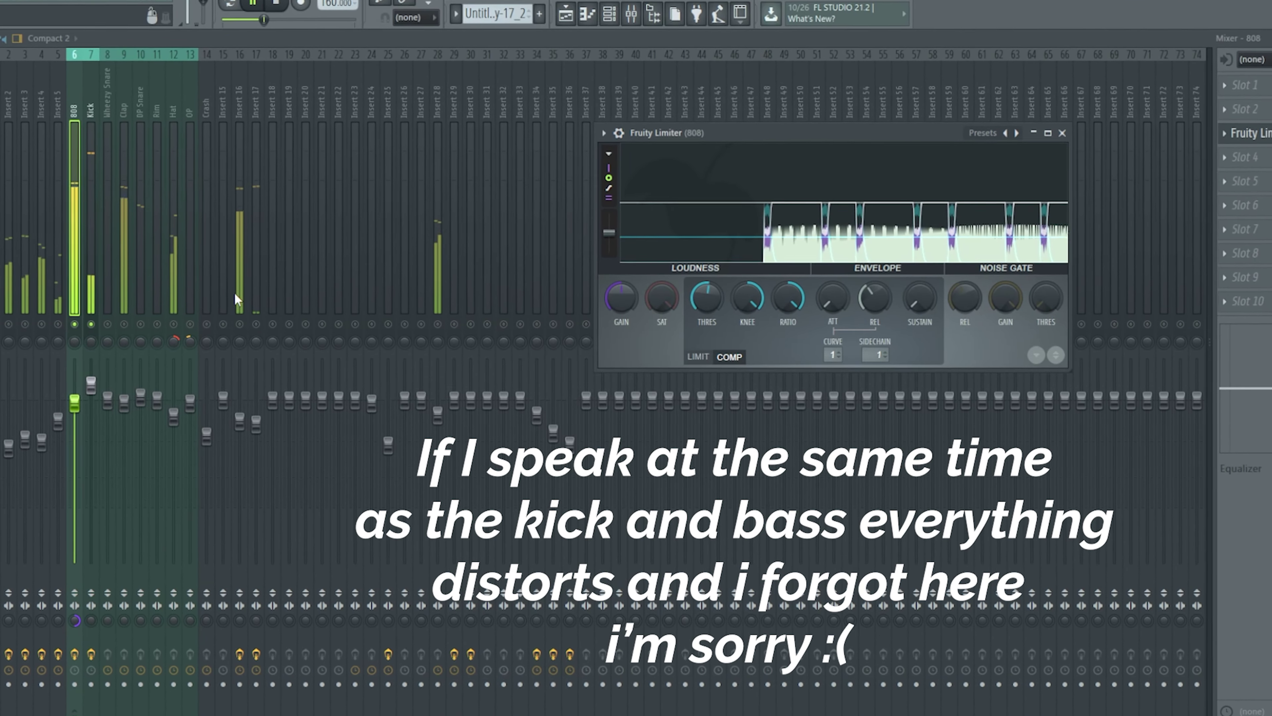
Step: Step through the Hat, Clap, DP Snare and Crash channels, then stop playback
left_click(132, 320)
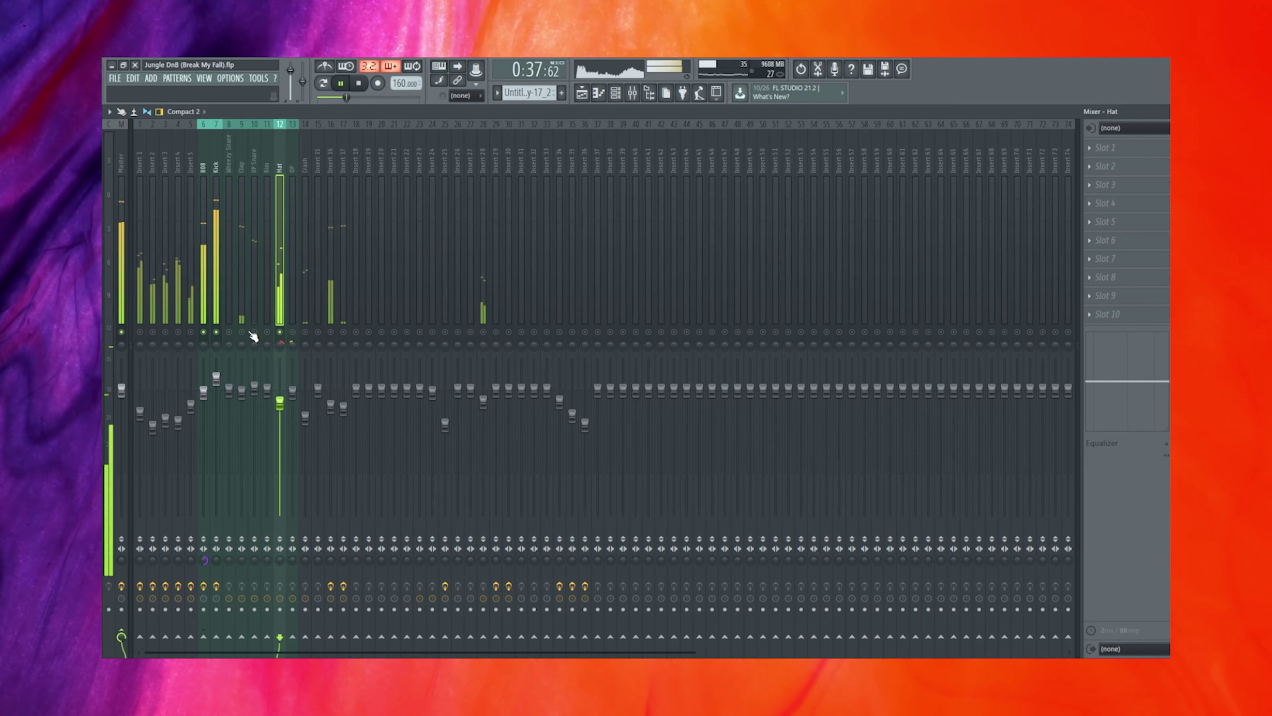
left_click(240, 313)
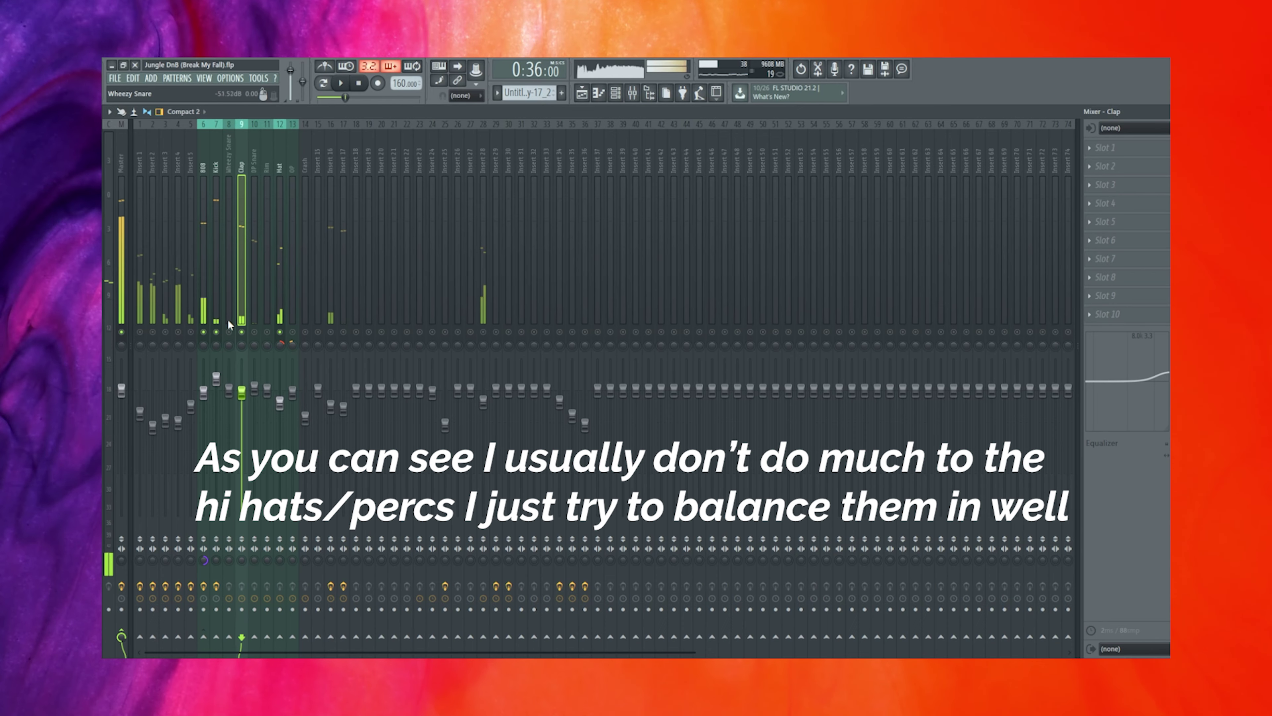
left_click(254, 315)
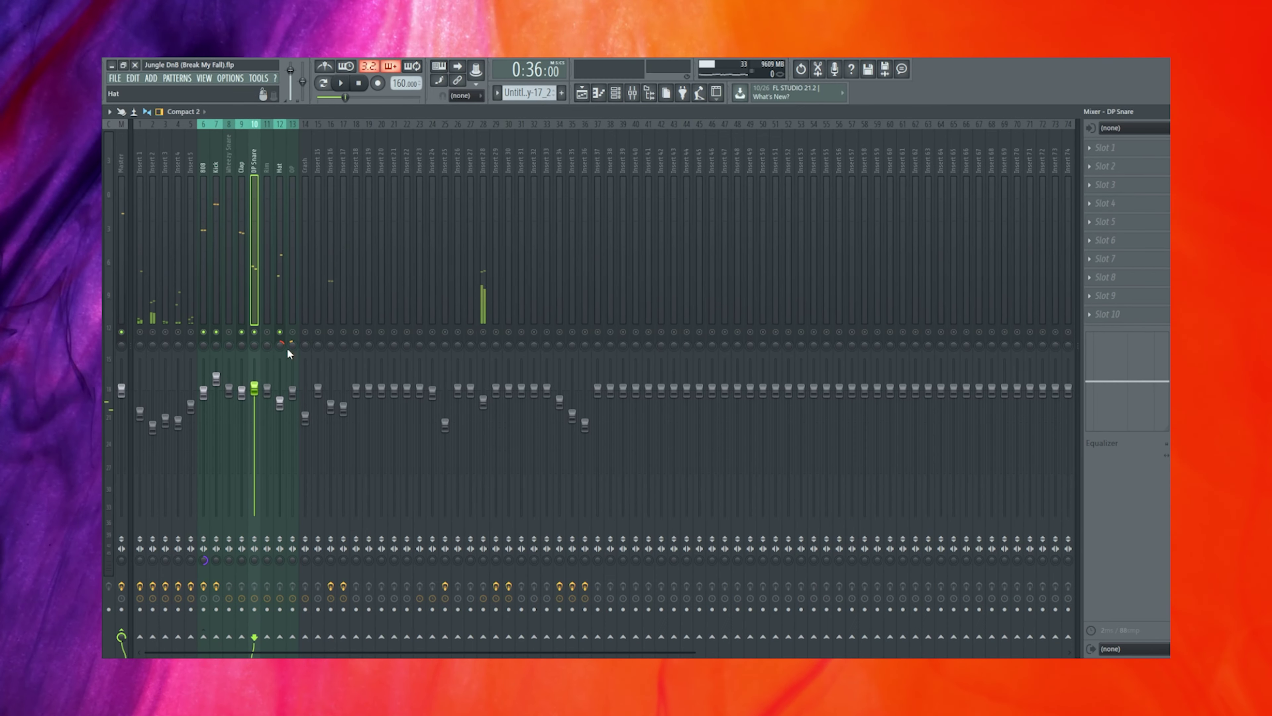
left_click(305, 301)
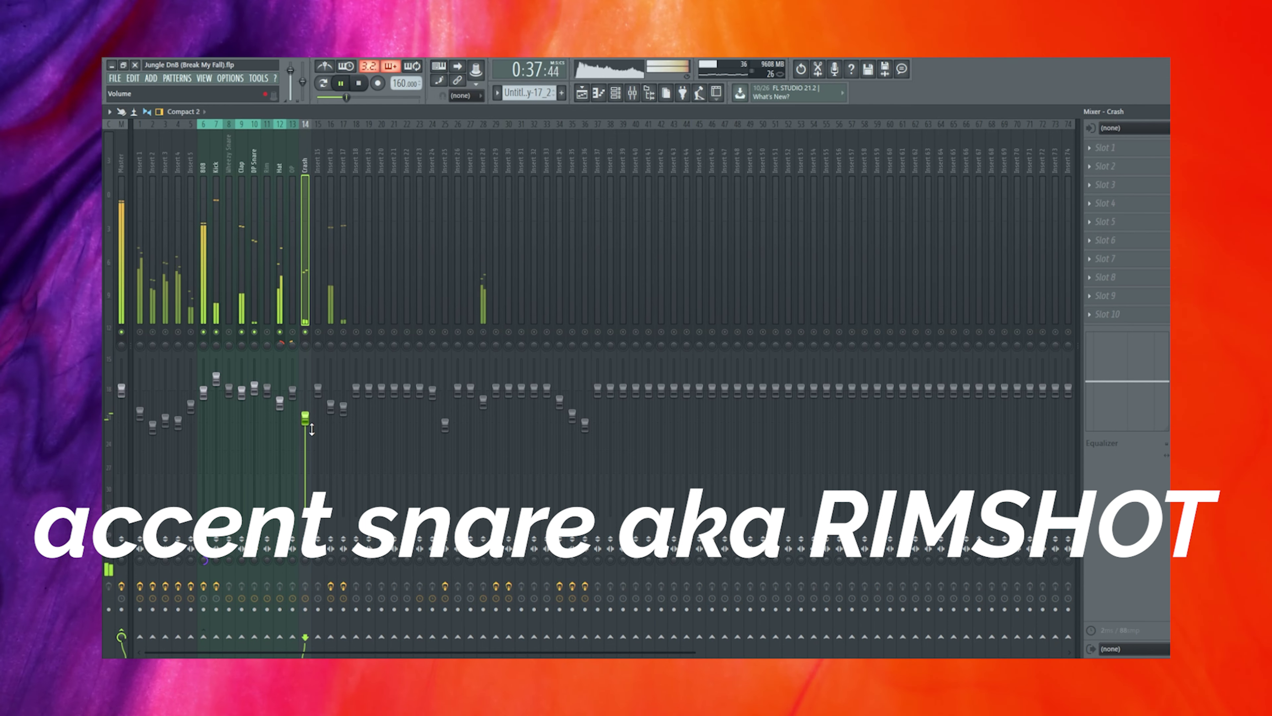
key("space")
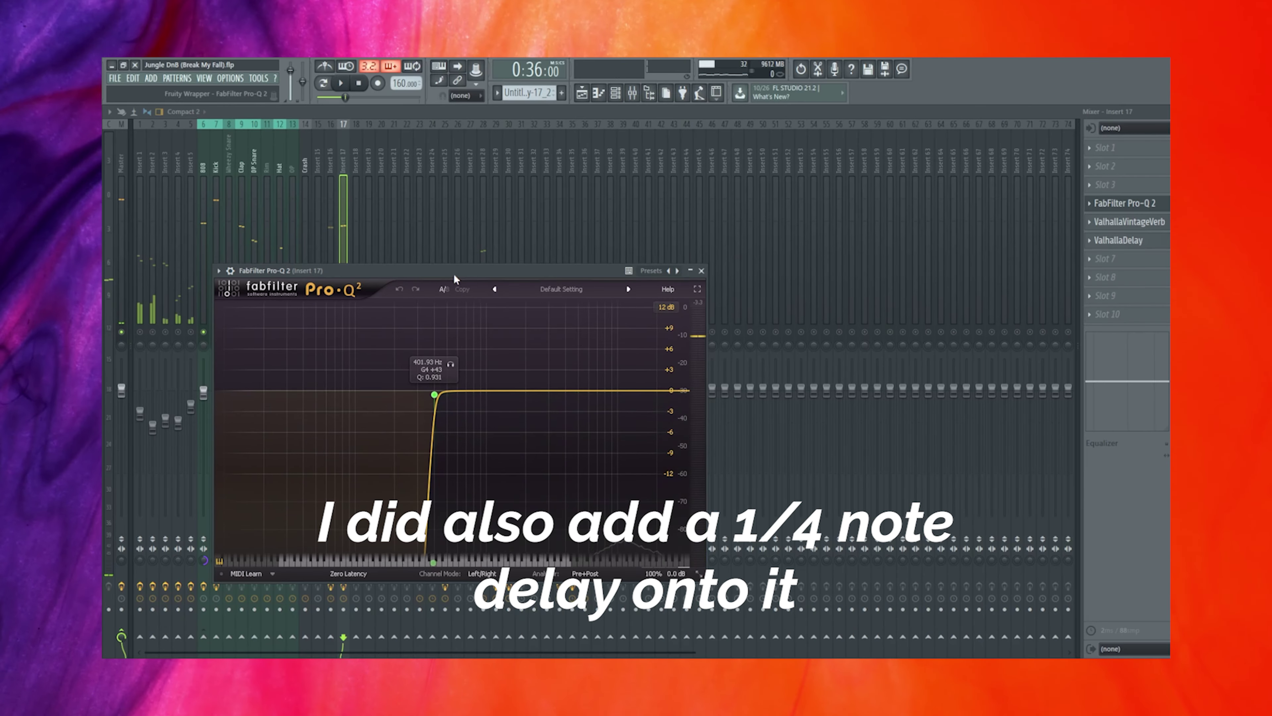
Step: Move insert 16's Pro-Q 2 windows aside and play the drum break to hear its low cuts
left_click_drag(454, 274, 732, 224)
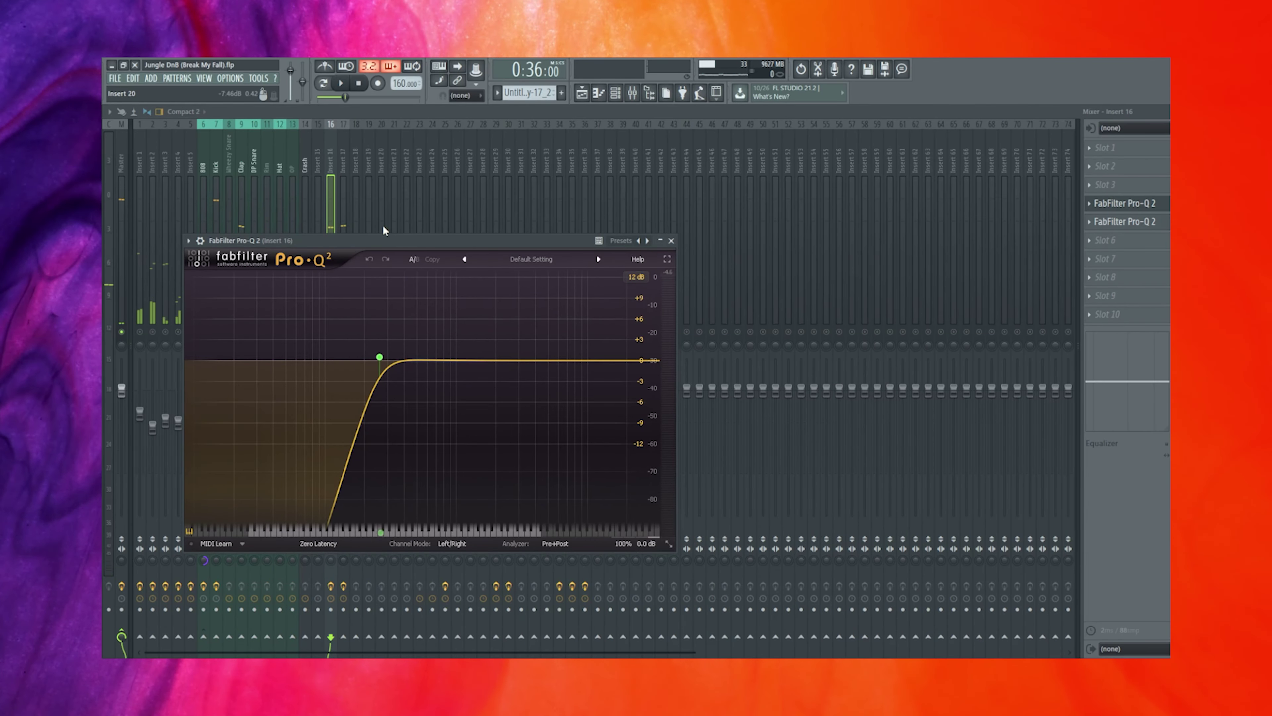
left_click_drag(408, 245, 744, 247)
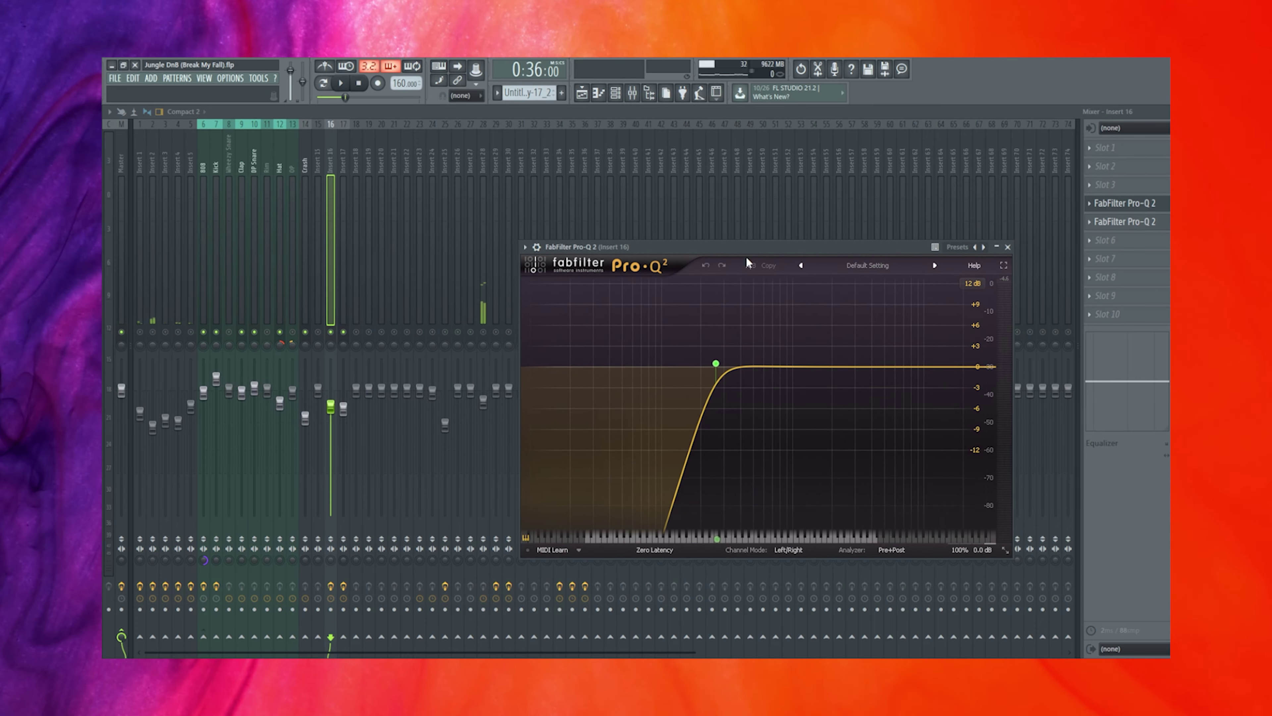
key("space")
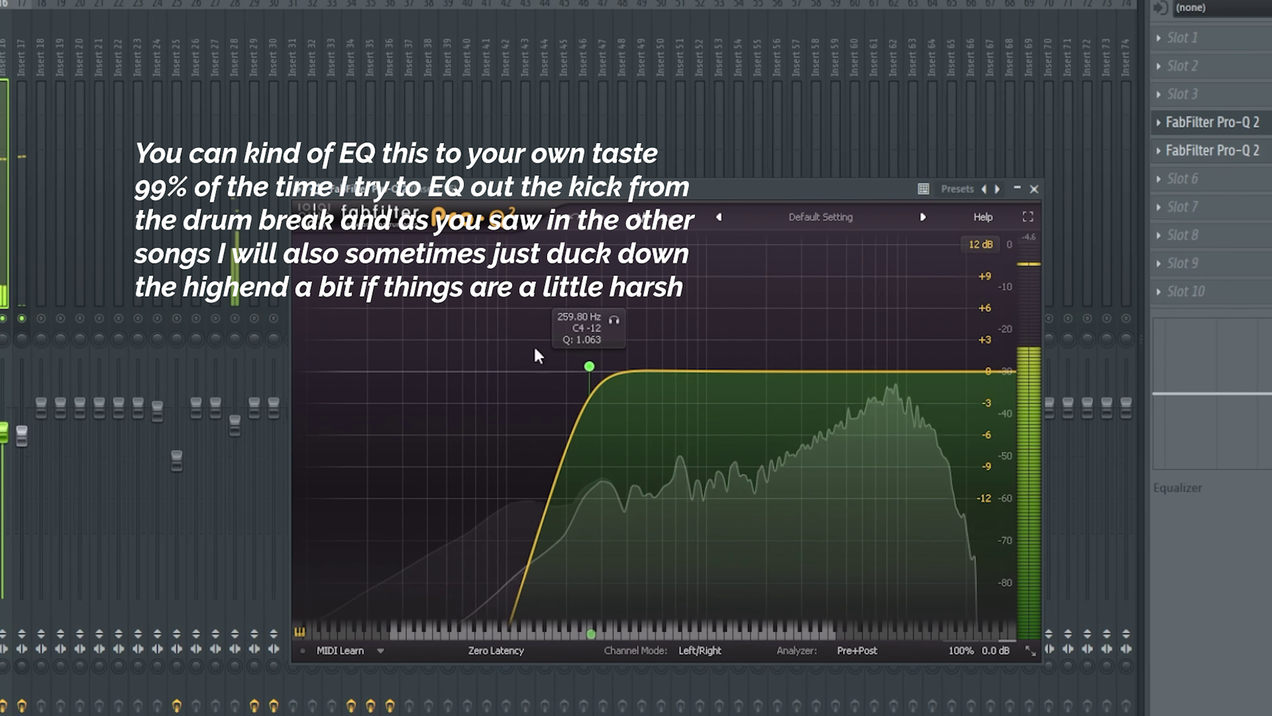
key("space")
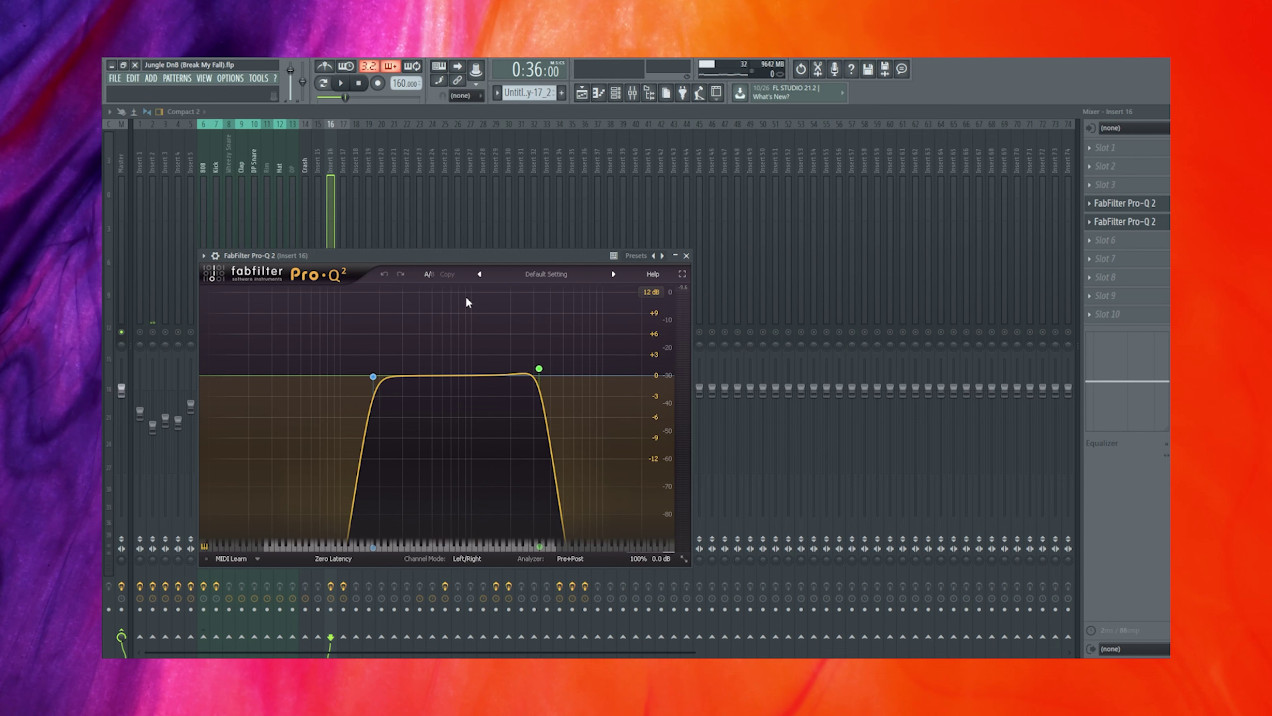
left_click_drag(463, 257, 759, 233)
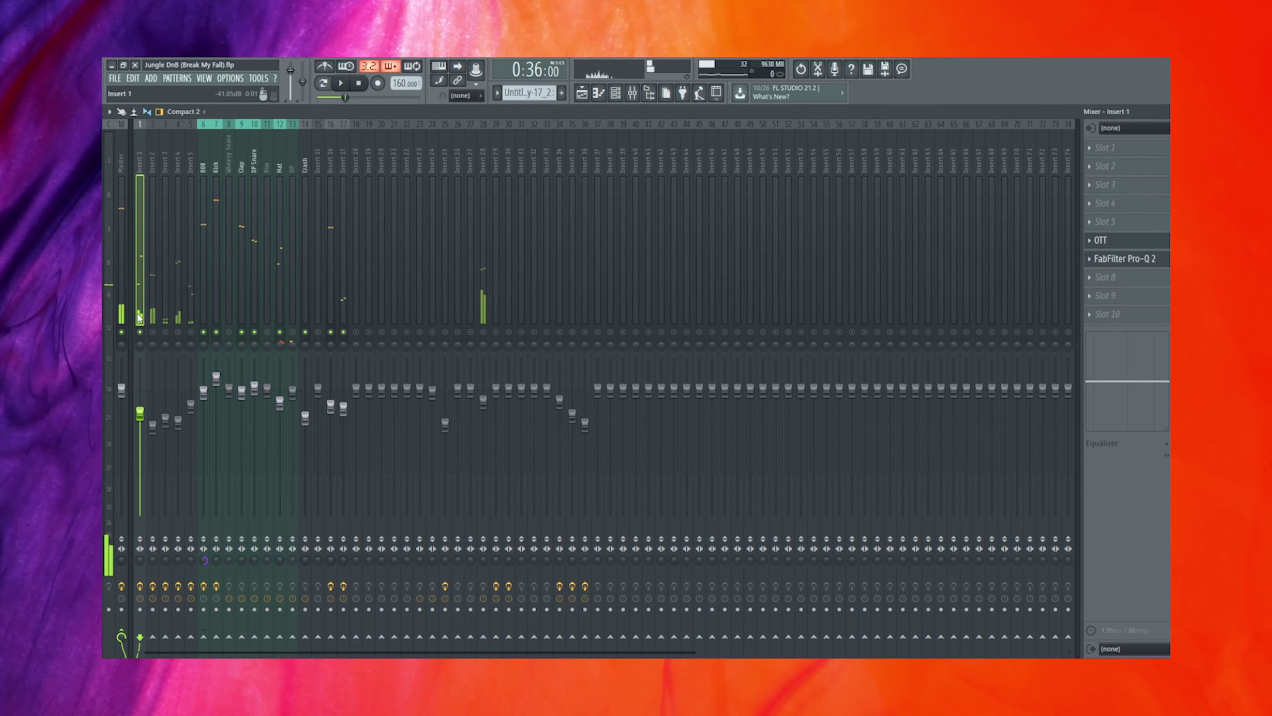
Step: Play insert 1 while toggling its OTT compressor to compare with and without it
left_click(1130, 250)
left_click(1128, 241)
left_click(1128, 242)
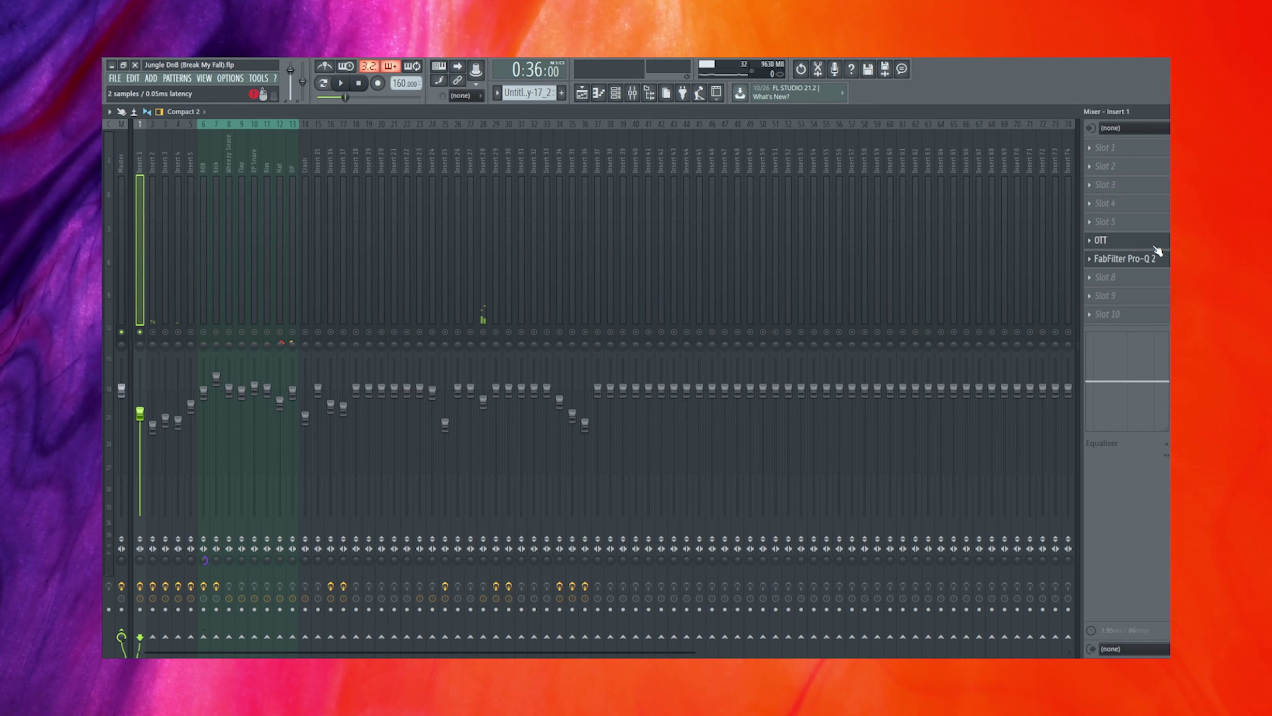
left_click(1151, 255)
left_click(1152, 248)
key("space")
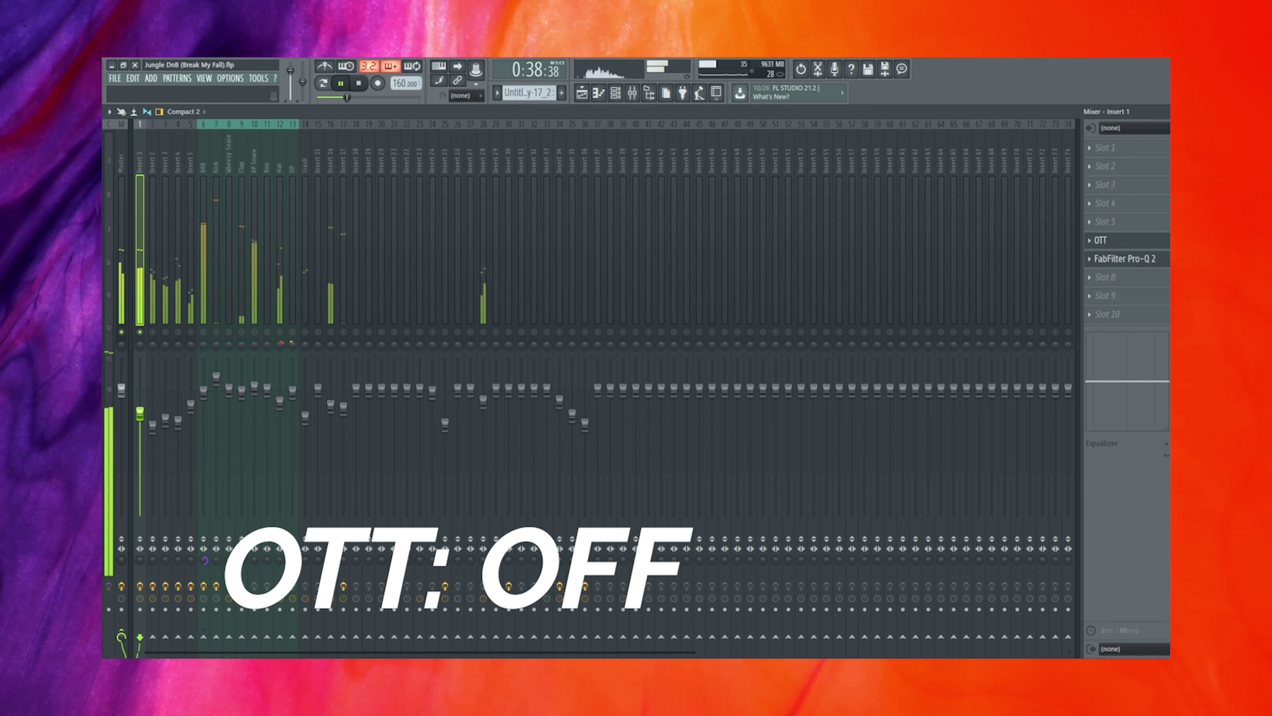
Step: Reopen insert 1's Pro-Q 2 to view its low cut near 160 Hz
left_click(1152, 258)
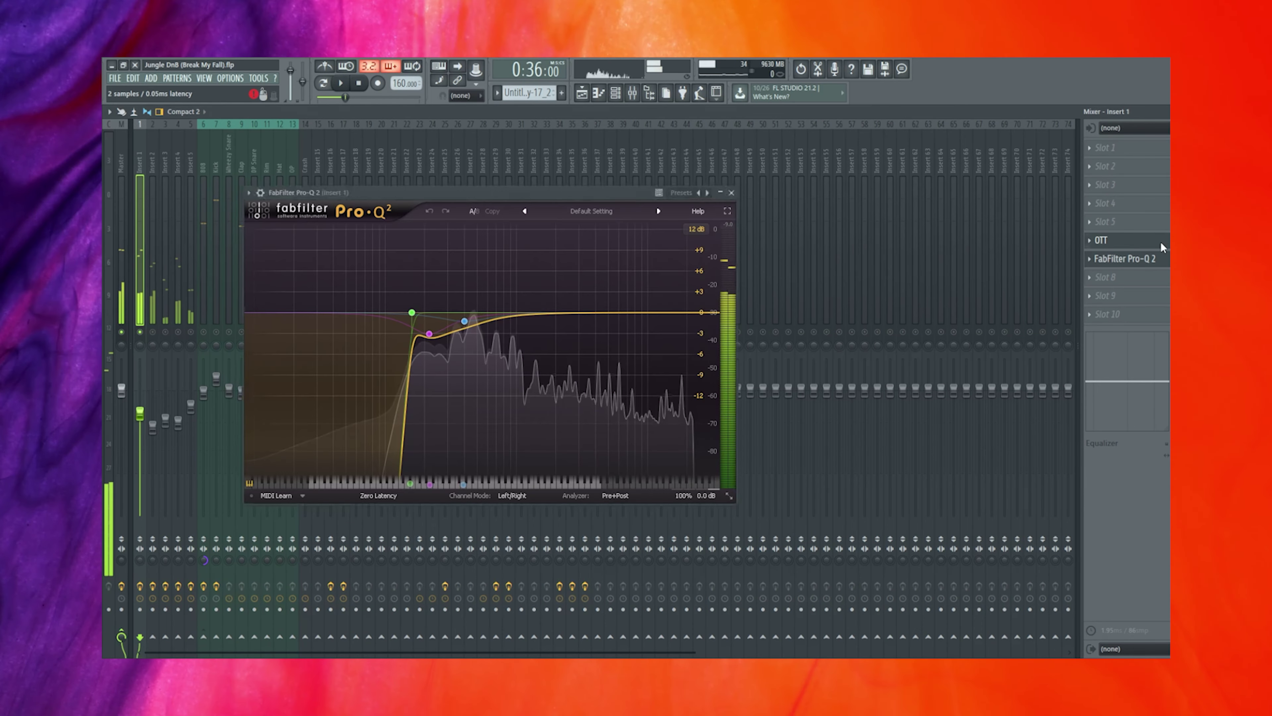
left_click(1151, 258)
left_click(1153, 258)
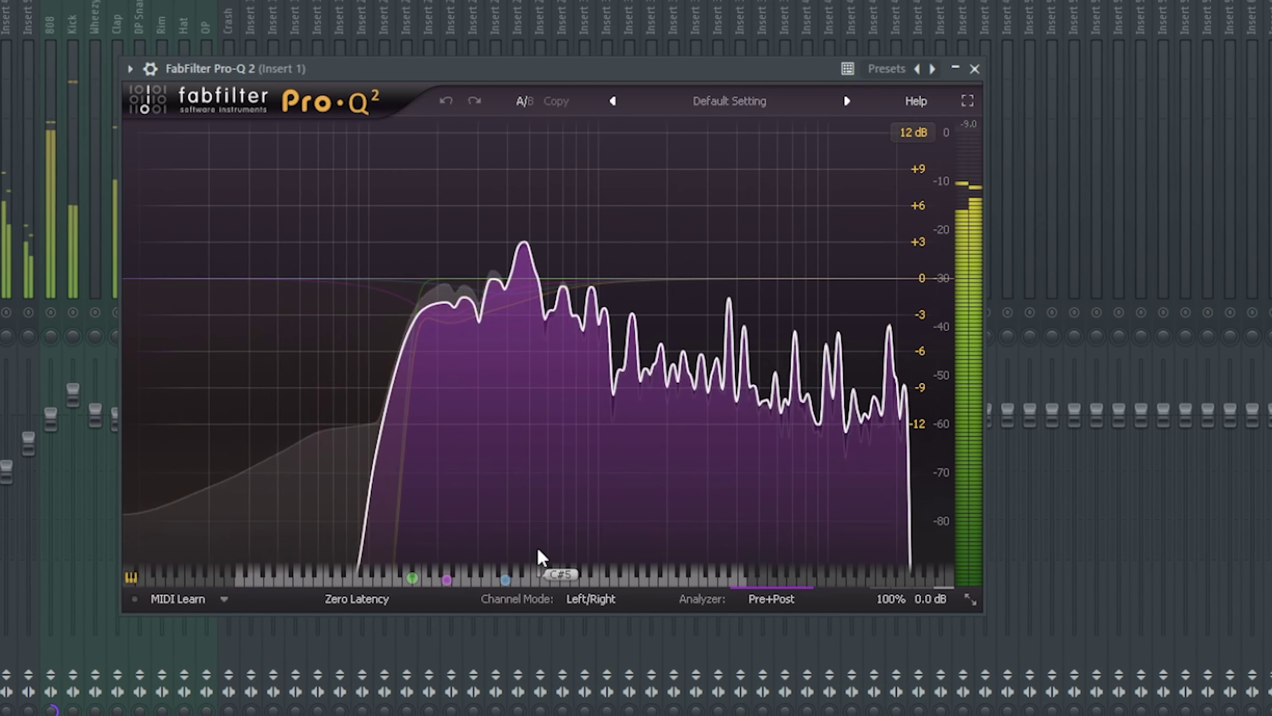
mouse_move(412, 278)
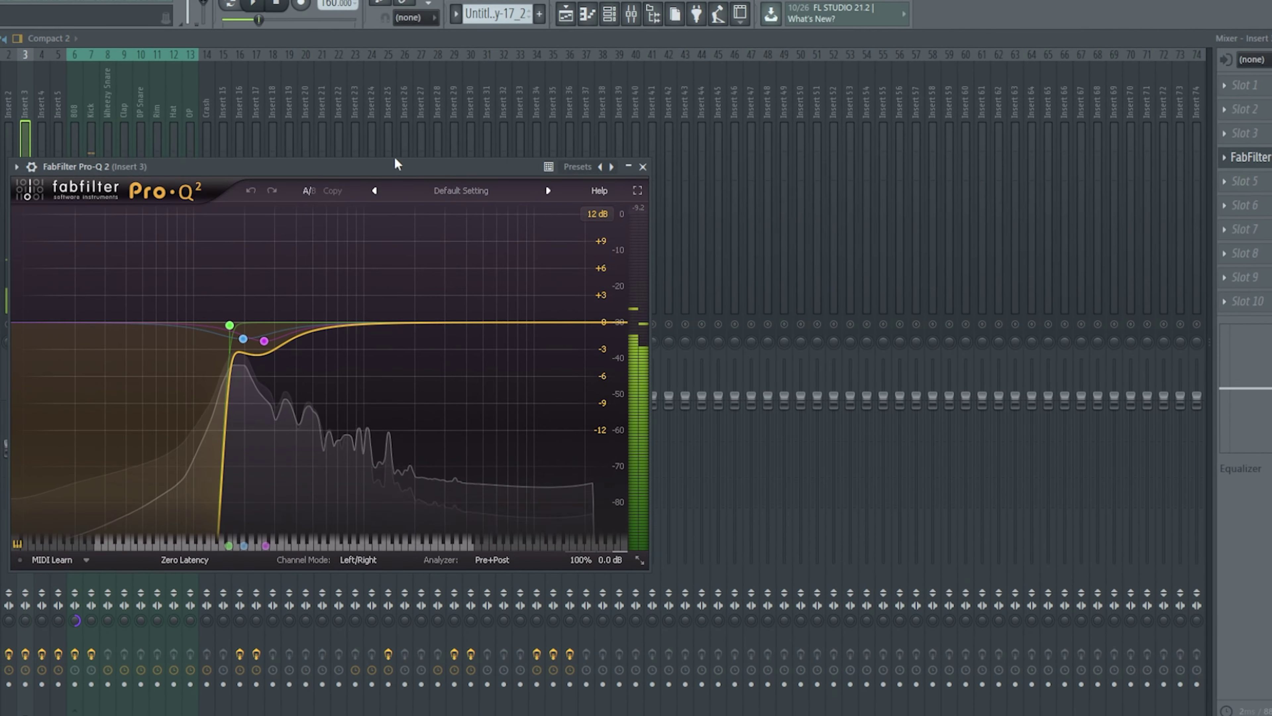
Step: Drag insert 2's Pro-Q 2 window aside to uncover the mixer strips
left_click_drag(398, 164, 970, 161)
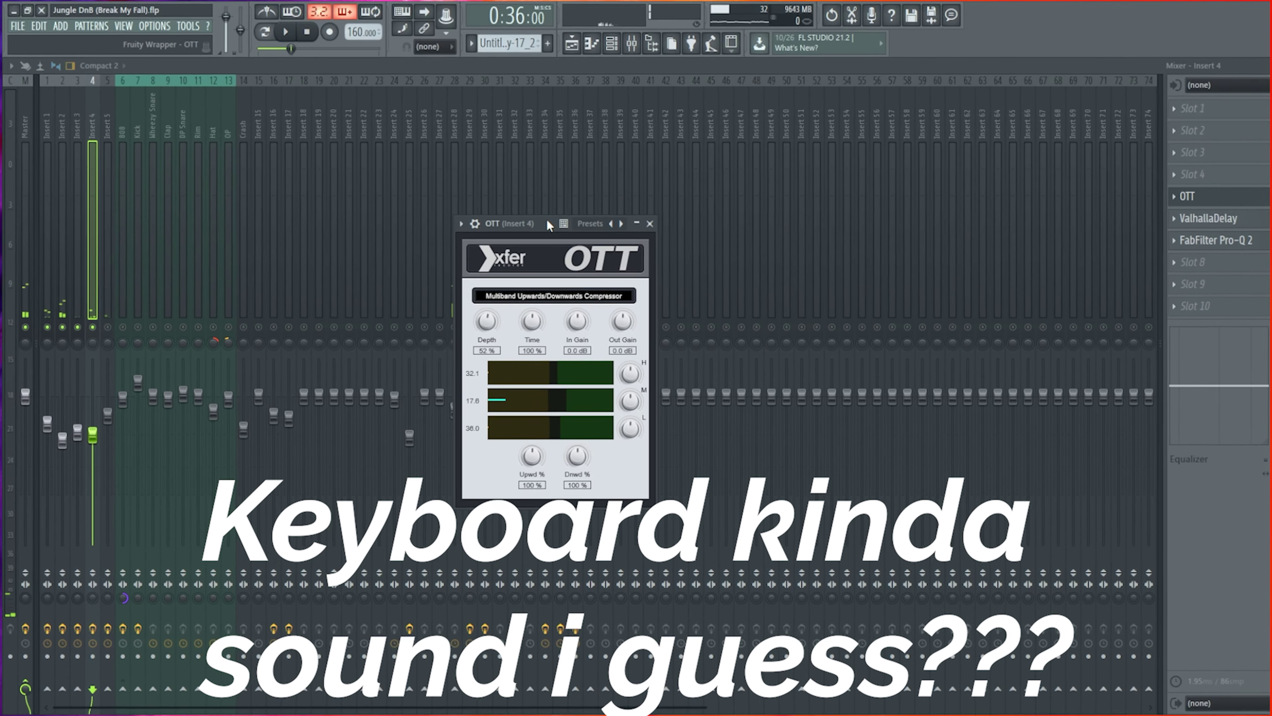
Step: Play insert 4's keyboard sound, then audition it again through its Pro-Q 2 EQ
key("space")
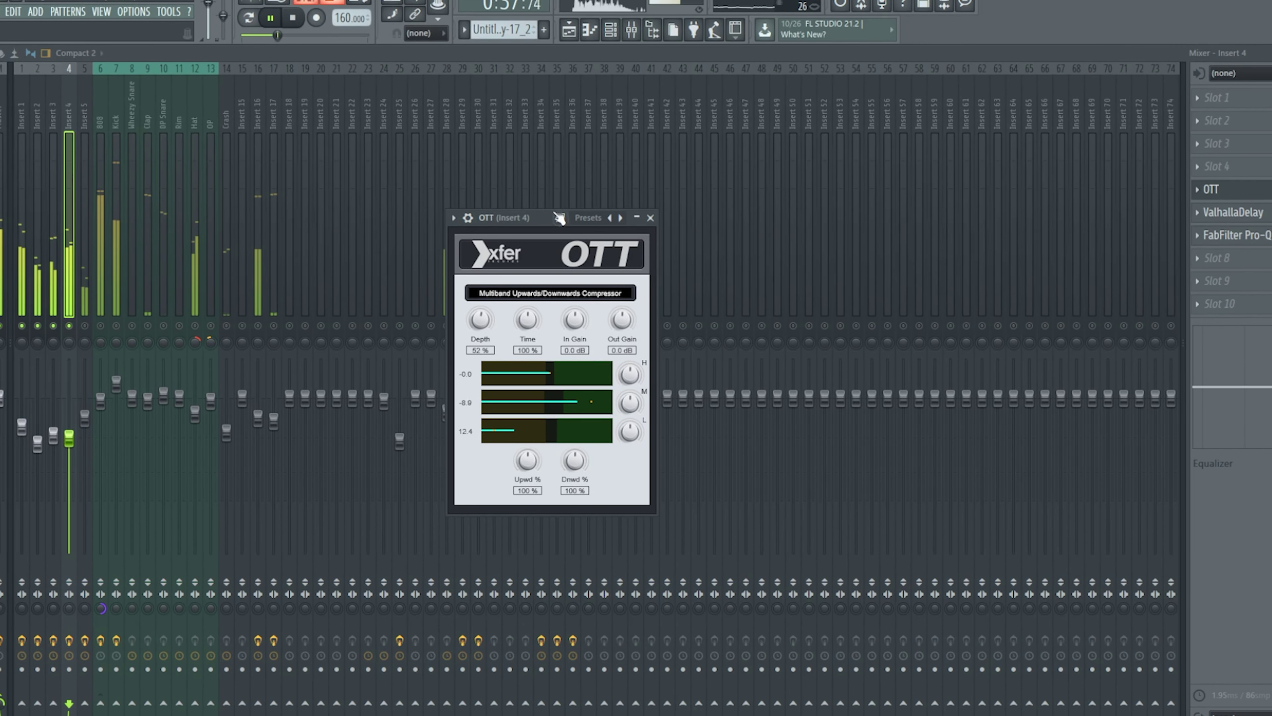
key("space")
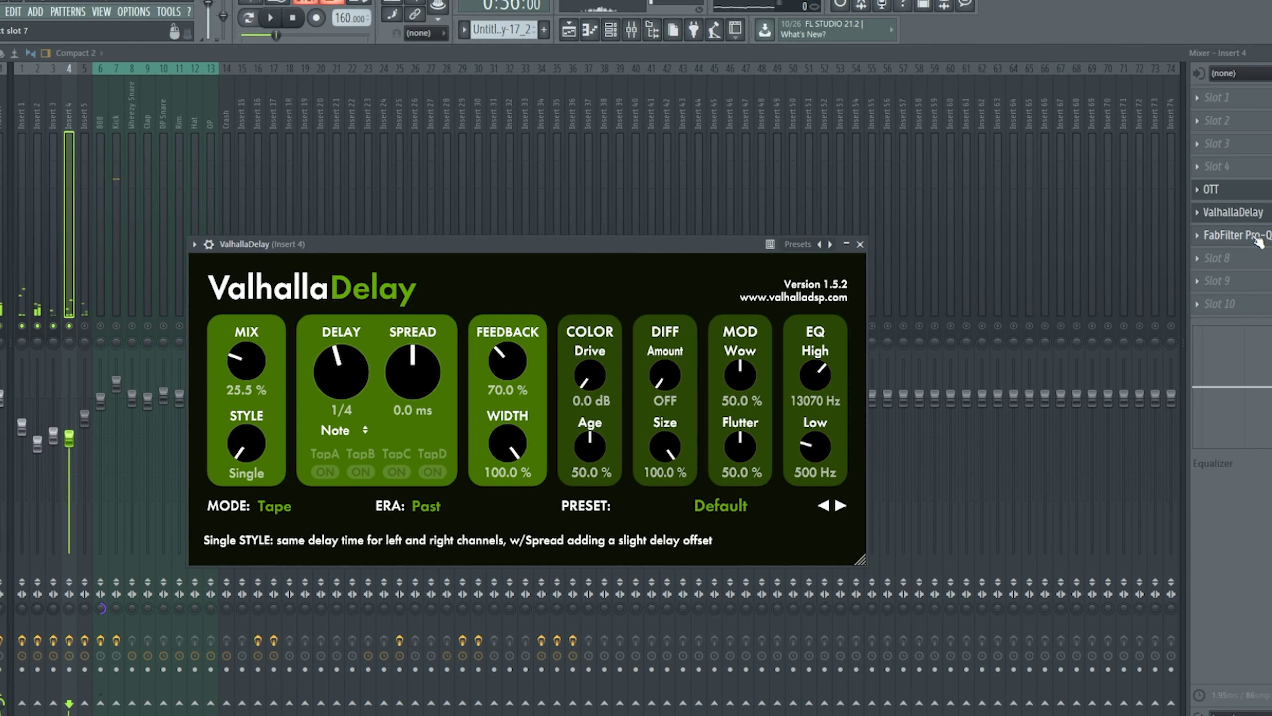
left_click(1237, 235)
key("space")
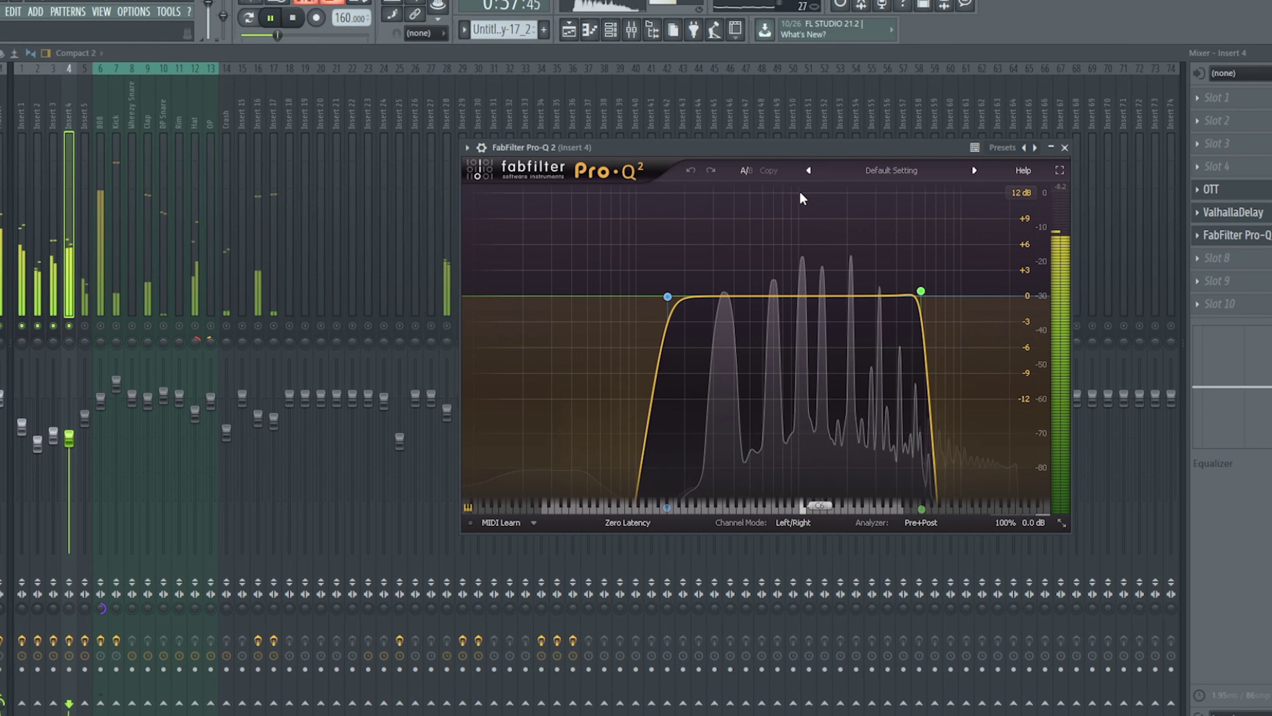
key("space")
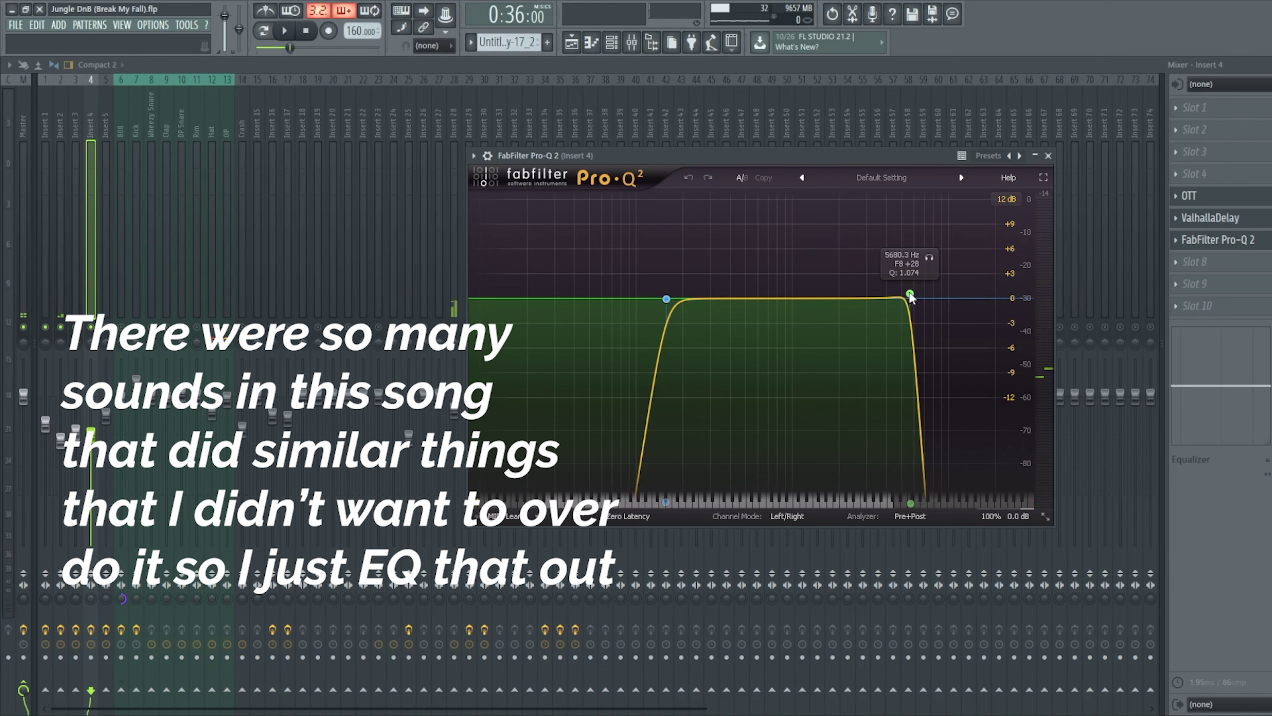
key("space")
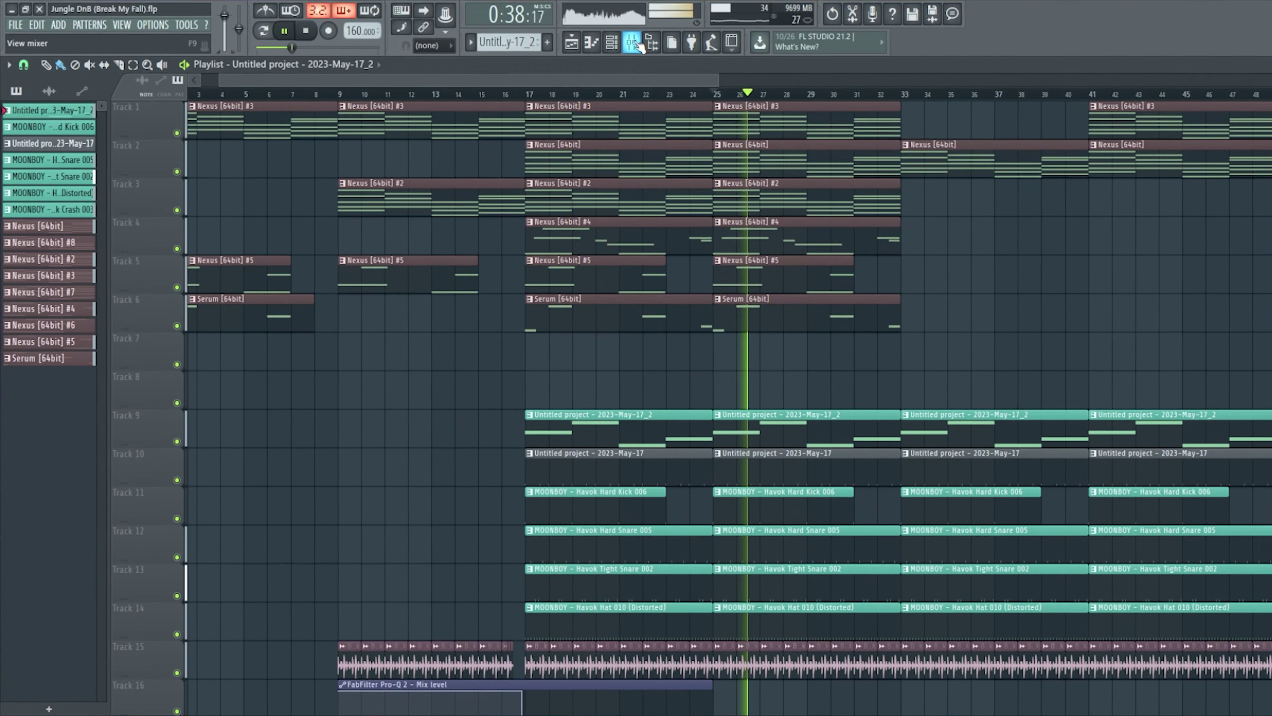
Step: Return from the playlist arrangement to the mixer, now showing empty insert 28
left_click(632, 42)
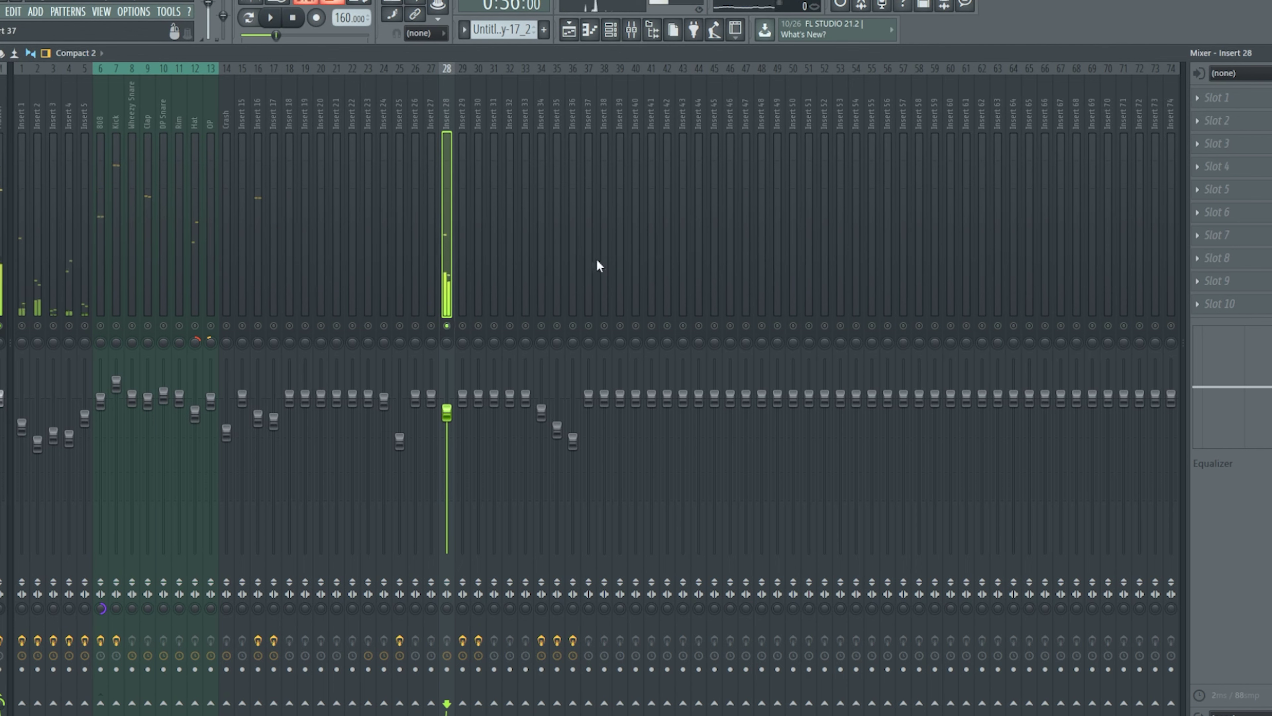
Step: Look over the playlist and piano roll, then go back to the mixer
left_click(568, 30)
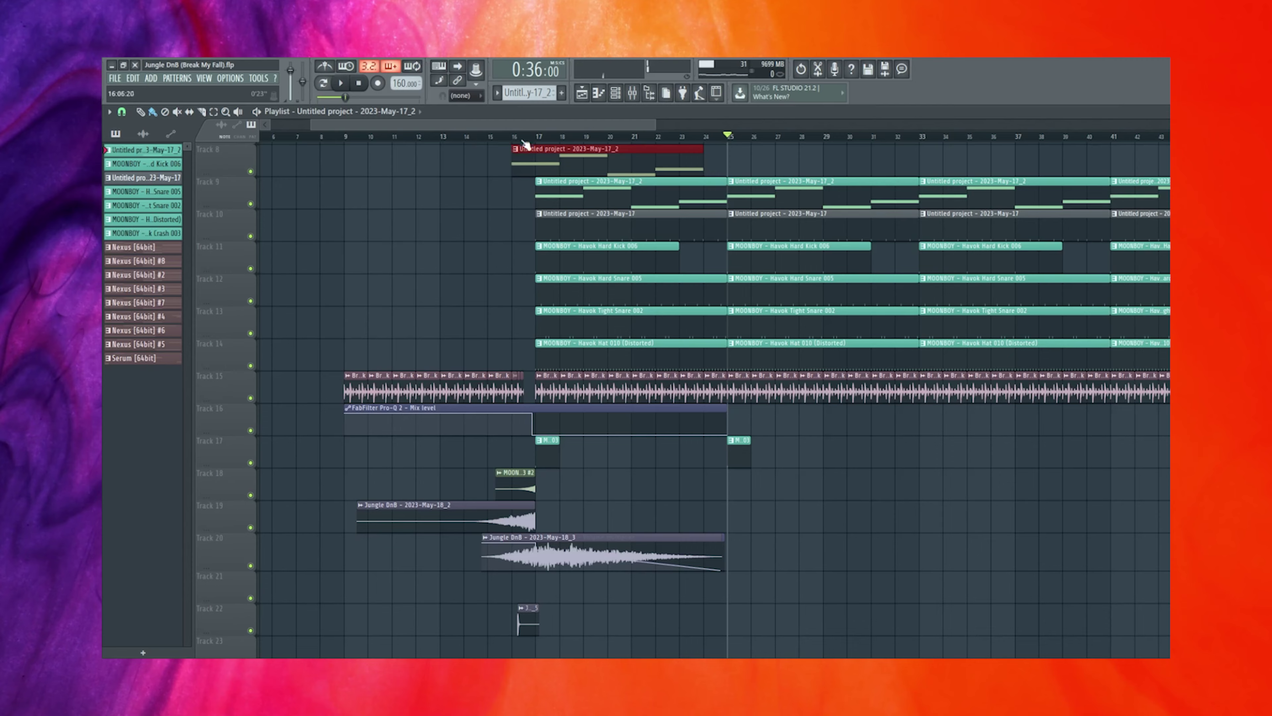
key("F7")
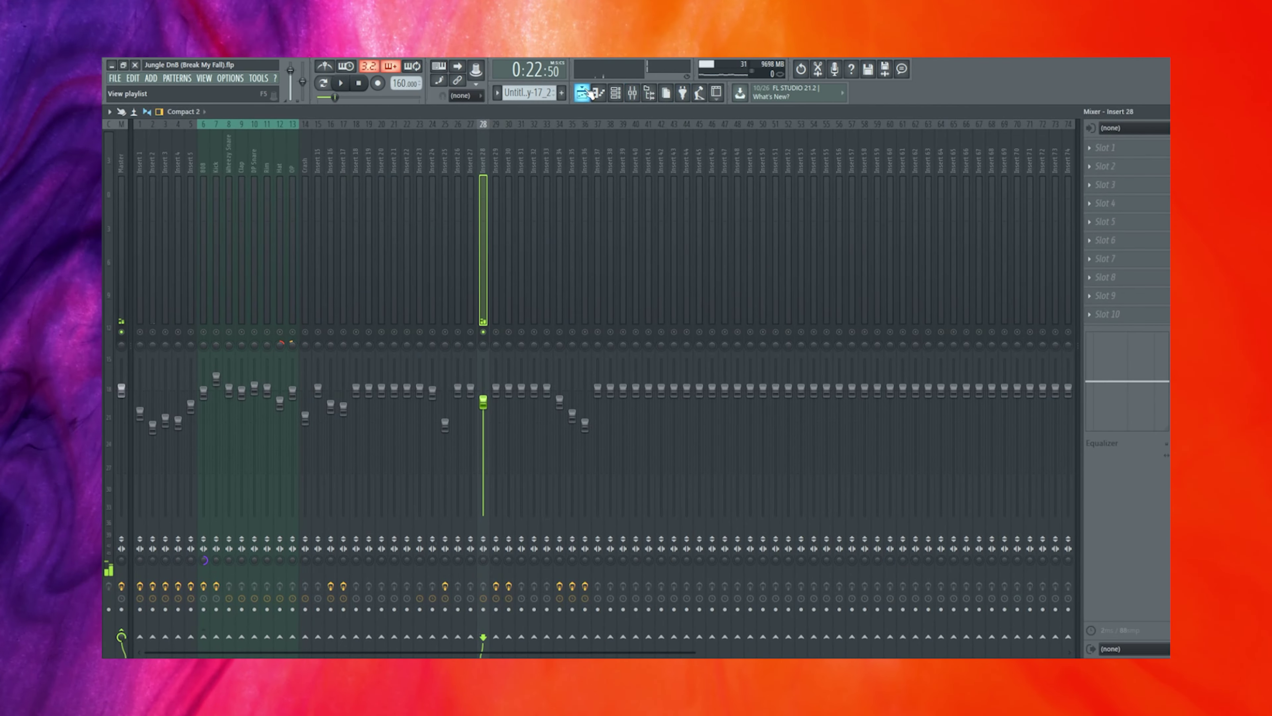
key("F5")
key("F9")
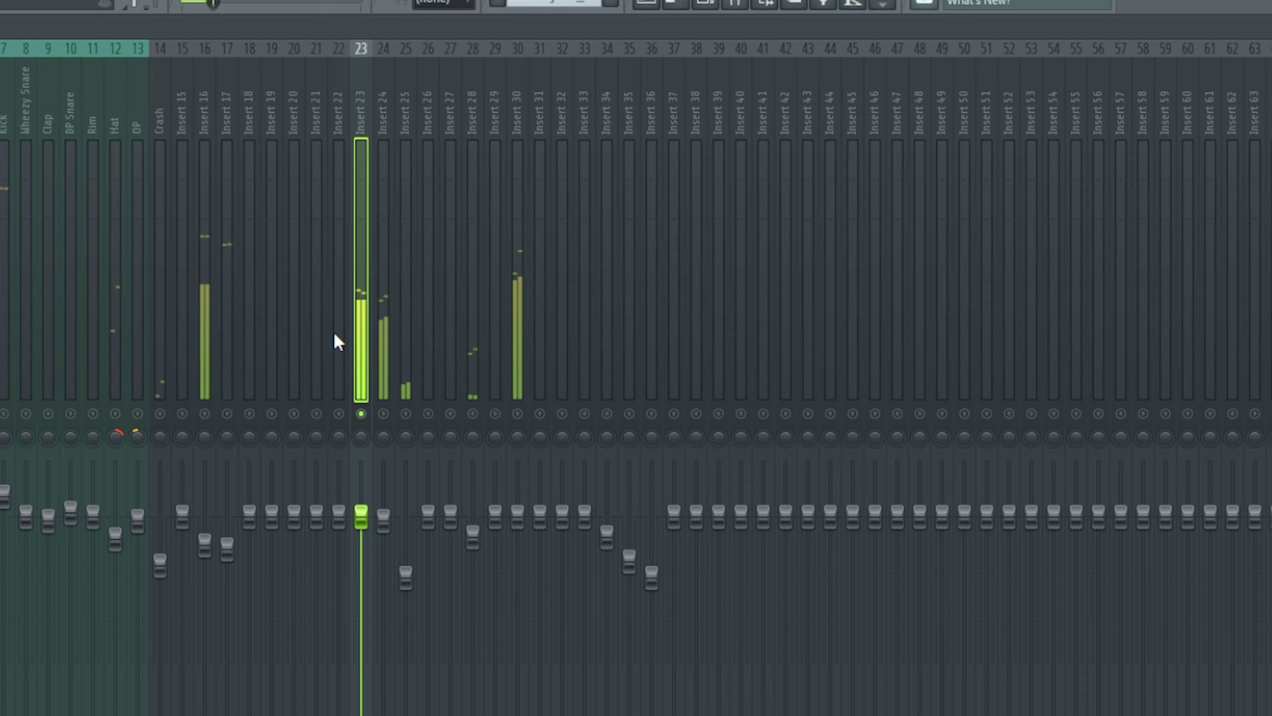
Step: Play insert 25 through its Pro-Q 2 with the 3.2 kHz cut bypassed, then return to the playlist
left_click(383, 351)
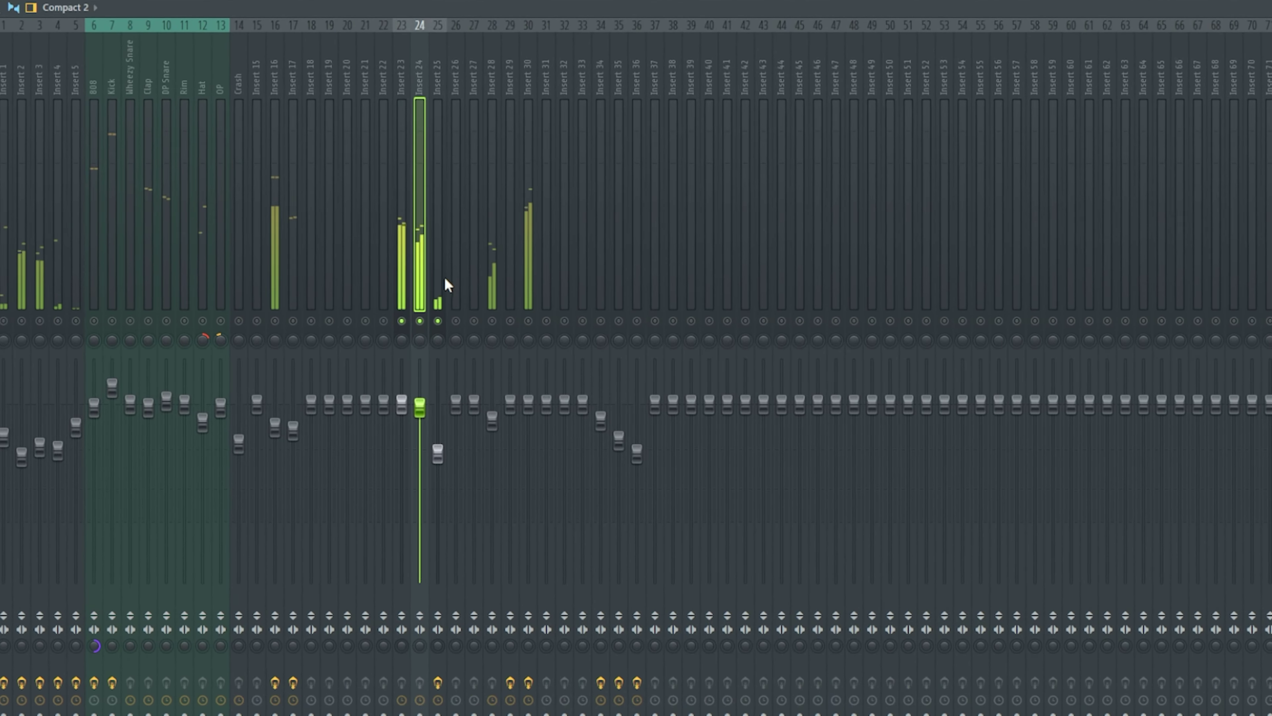
left_click(448, 291)
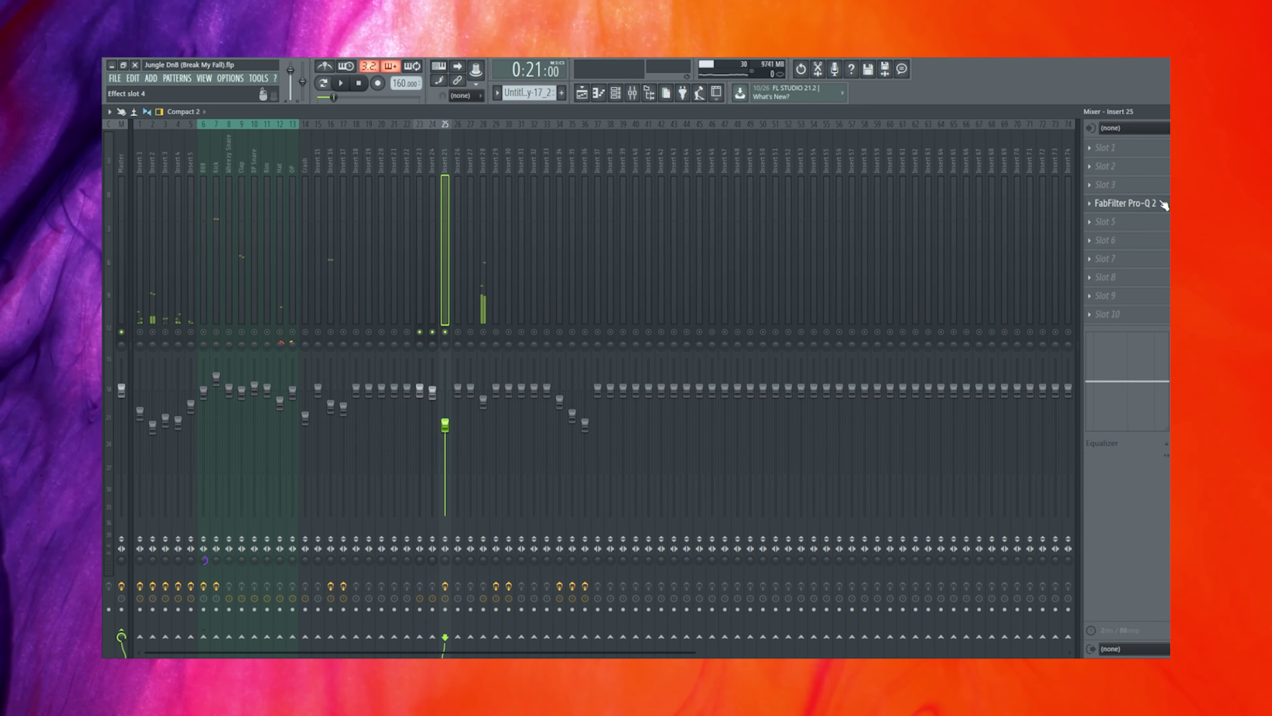
left_click(1087, 203)
left_click_drag(446, 265, 915, 193)
key("space")
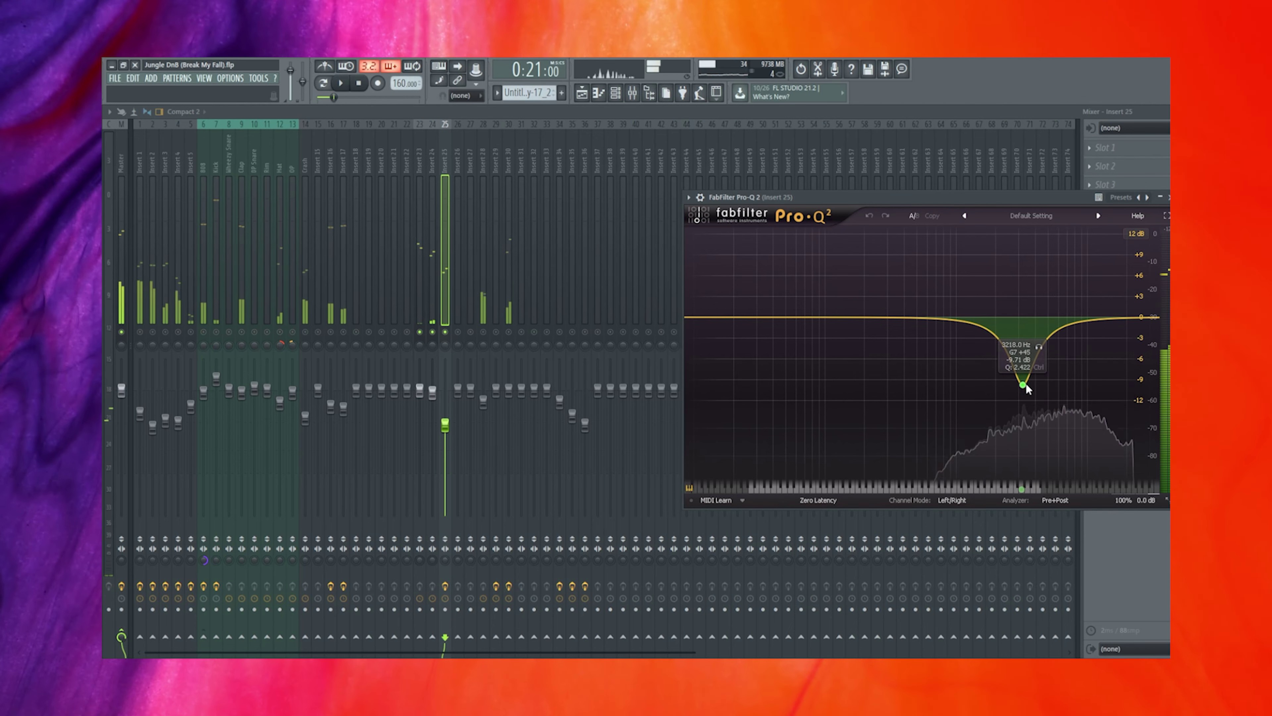
left_click(898, 426)
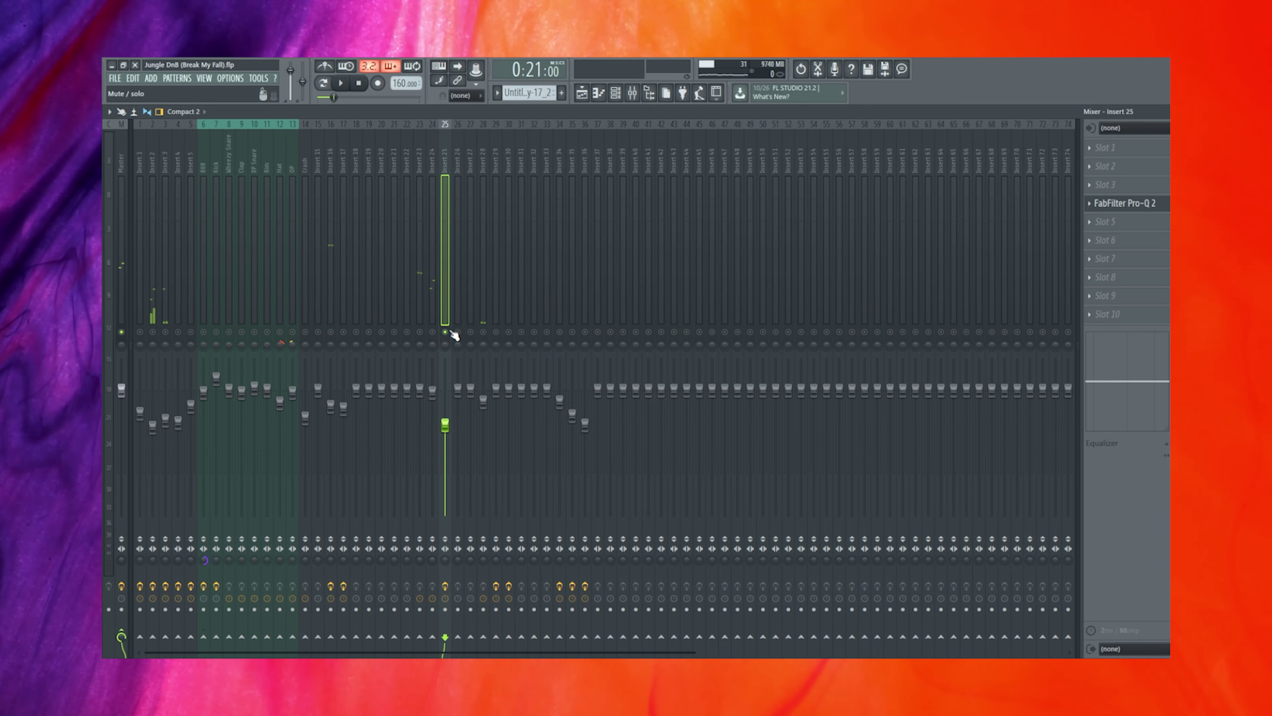
key("F5")
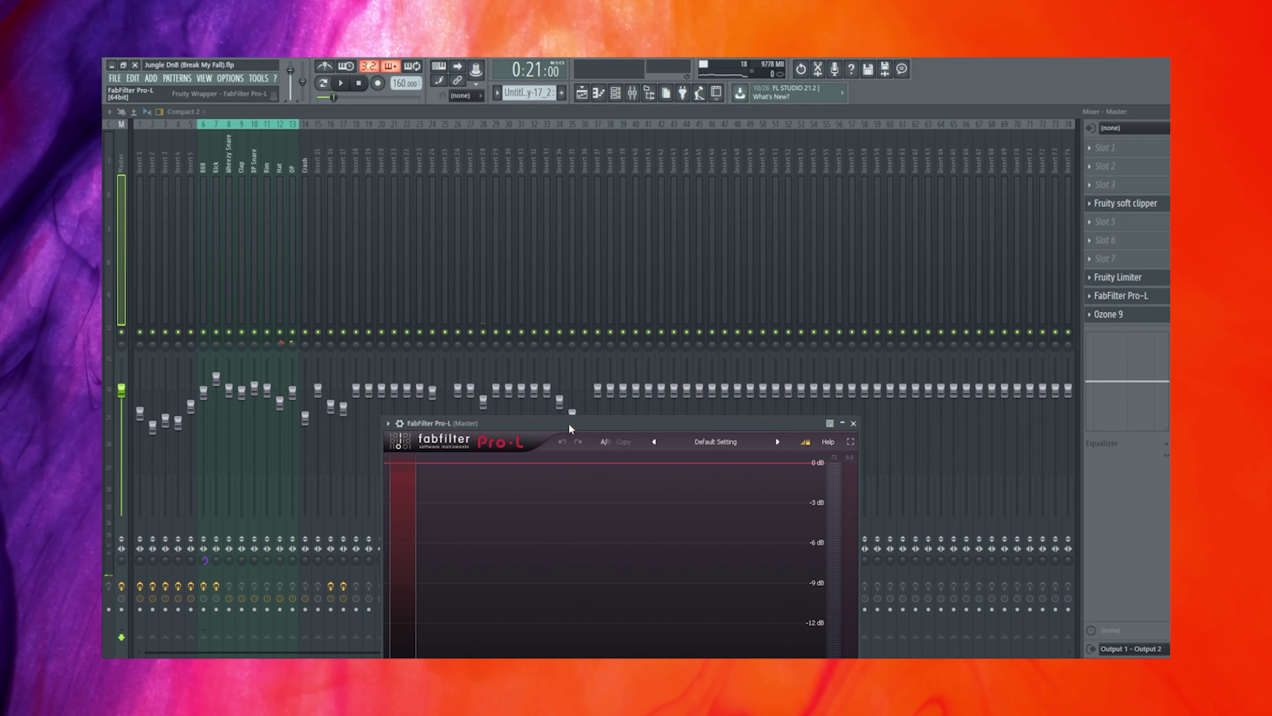
Step: Reset the master FabFilter Pro-L limiter's gain to 0 dB
left_click_drag(569, 423, 595, 158)
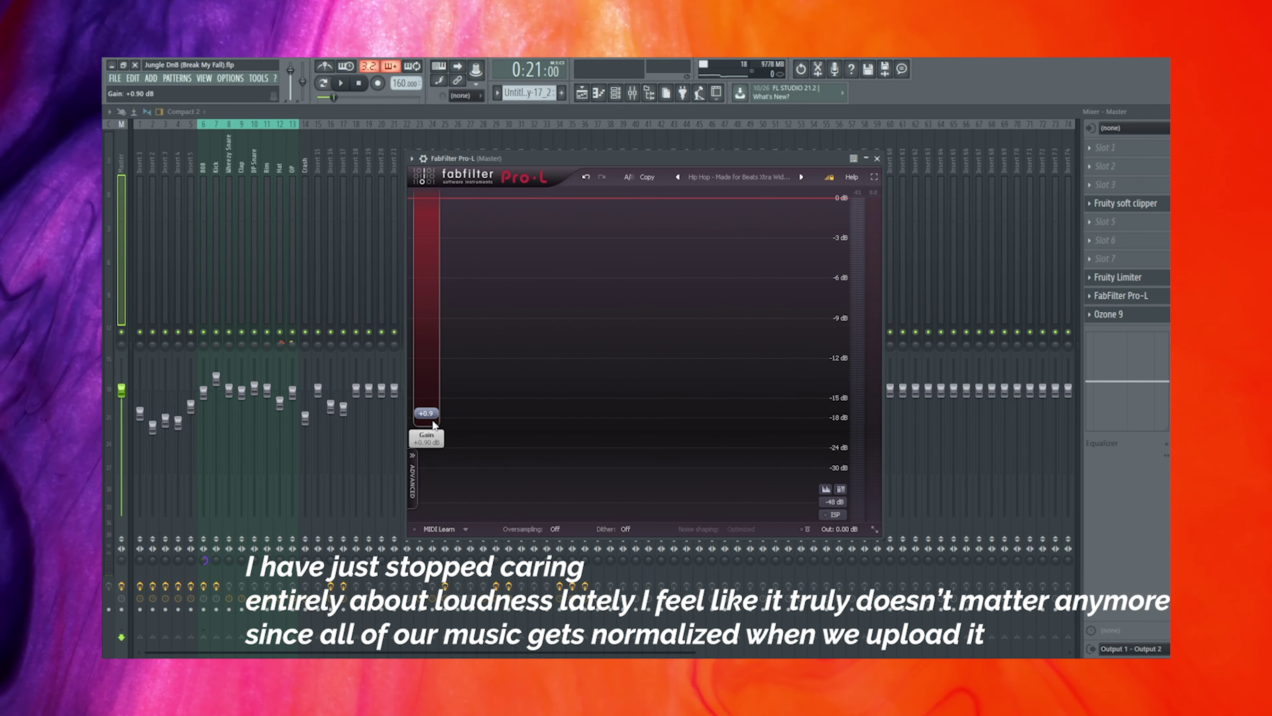
double_click(434, 424)
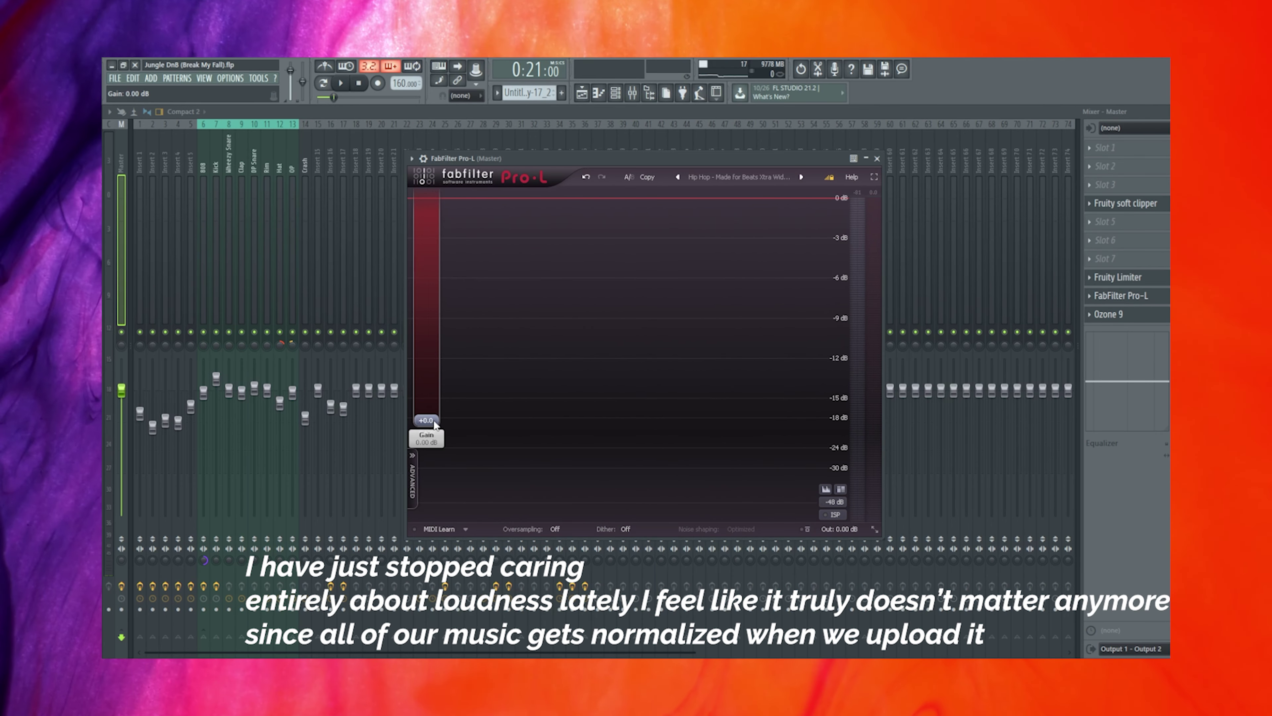
left_click(1109, 314)
Step: Move the master's Ozone 9 window into view and show its Equalizer's 20 Hz low-shelf band
left_click_drag(916, 199, 671, 205)
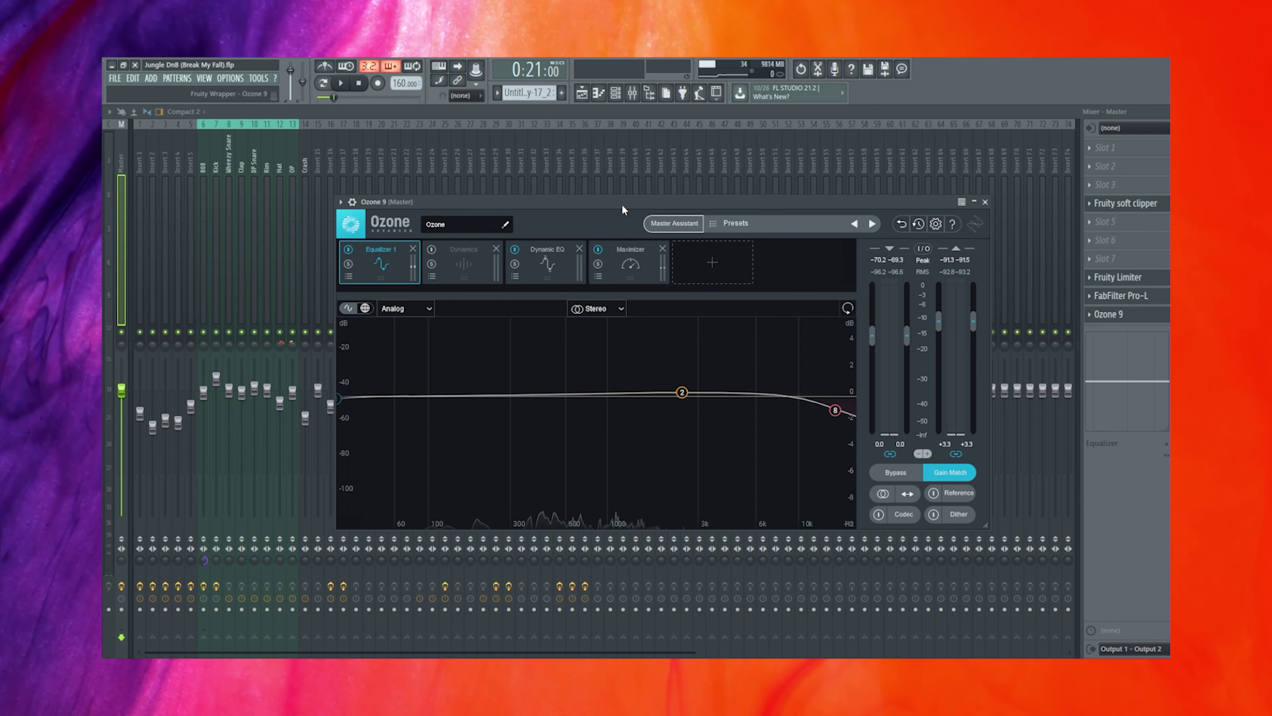
key("ctrl+z")
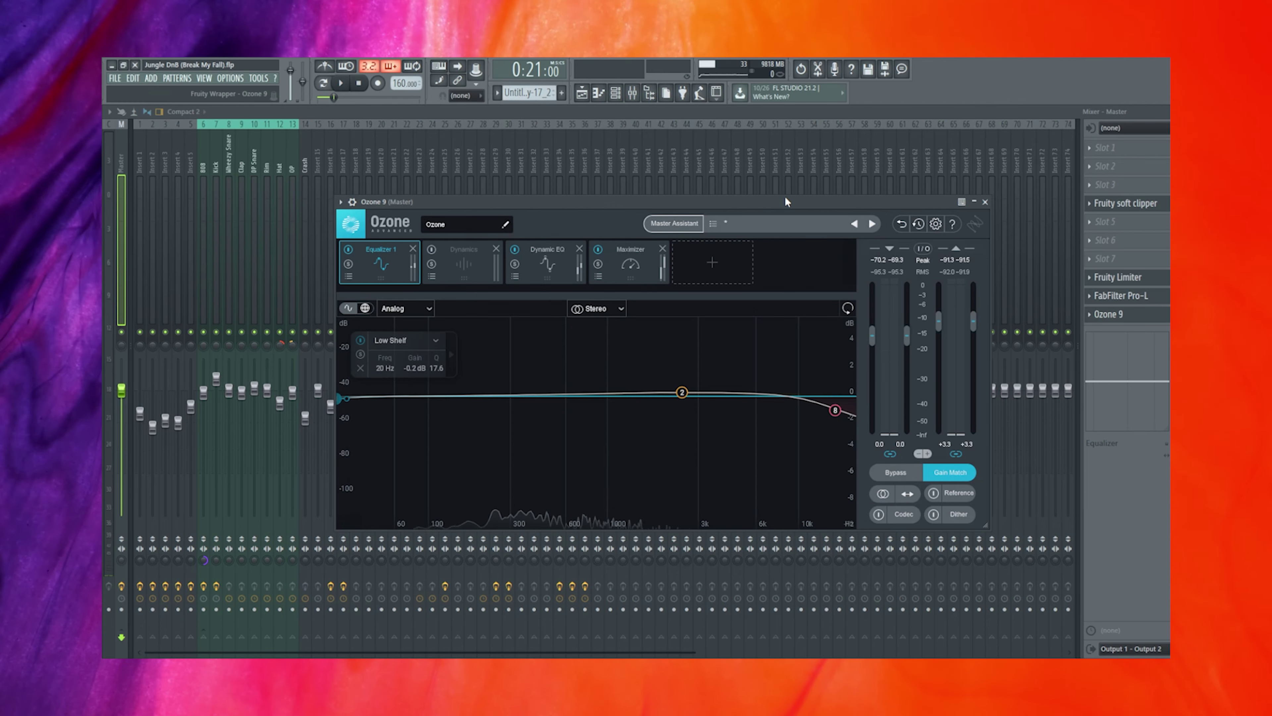